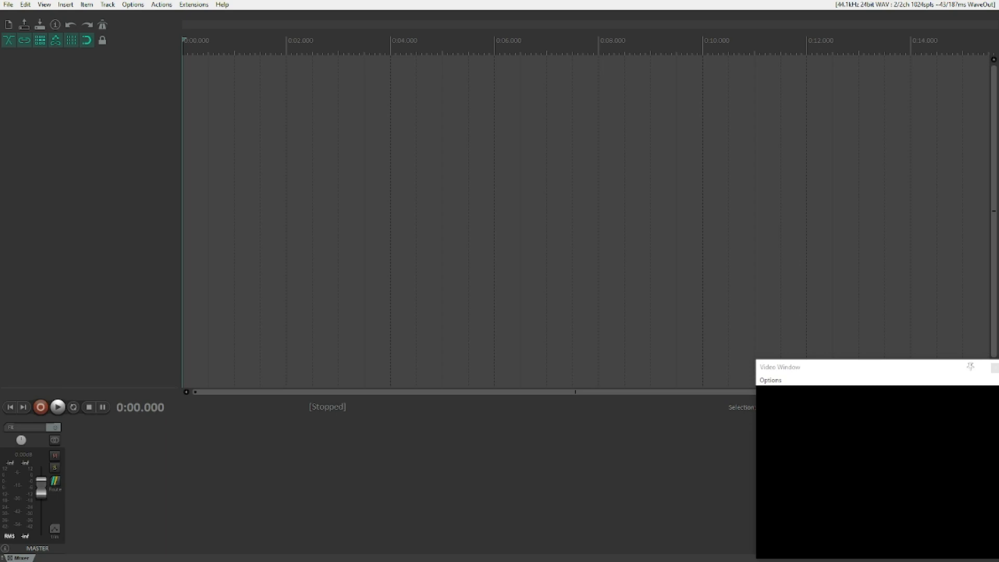
Examine the per-track and all-tracks ripple editing options, leaving without changing either one
key(alt)
key(Right)
key(Right)
key(Right)
key(Right)
key(Right)
key(Right)
key(Right)
key(Left)
key(Down)
key(Down)
key(Down)
key(Down)
key(Down)
key(Down)
key(Down)
key(Down)
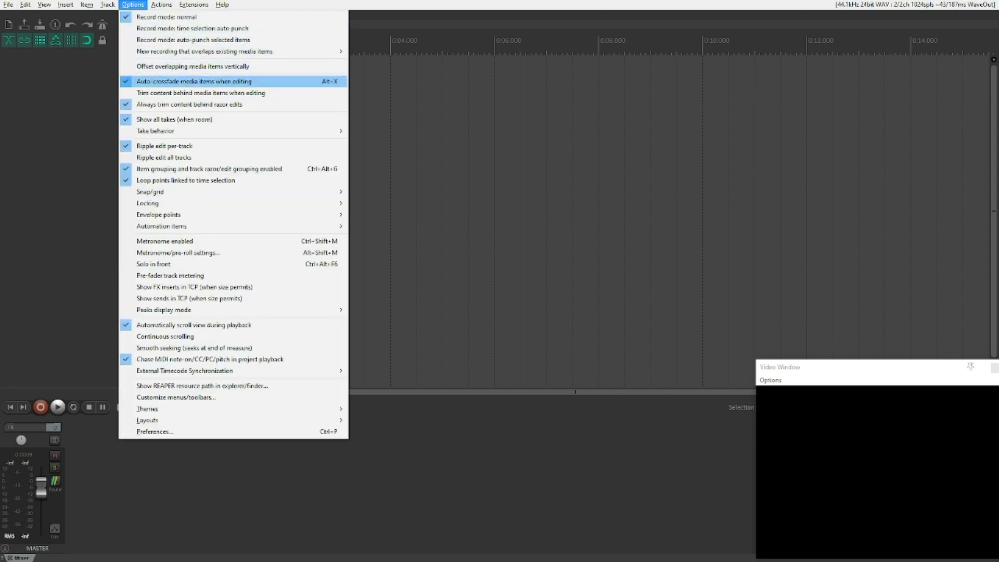
key(Down)
key(Down)
key(Down)
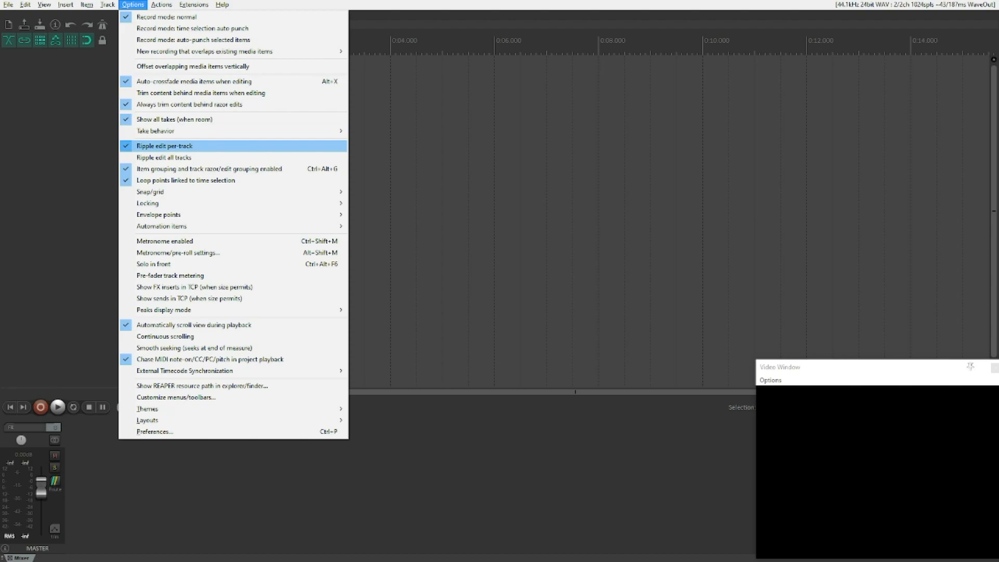
key(Down)
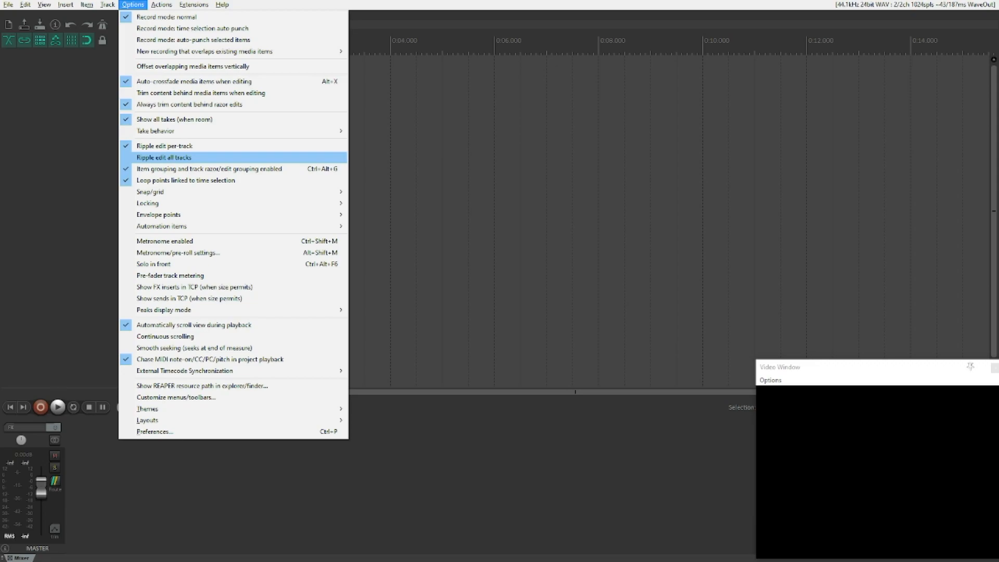
key(Escape)
key(Escape)
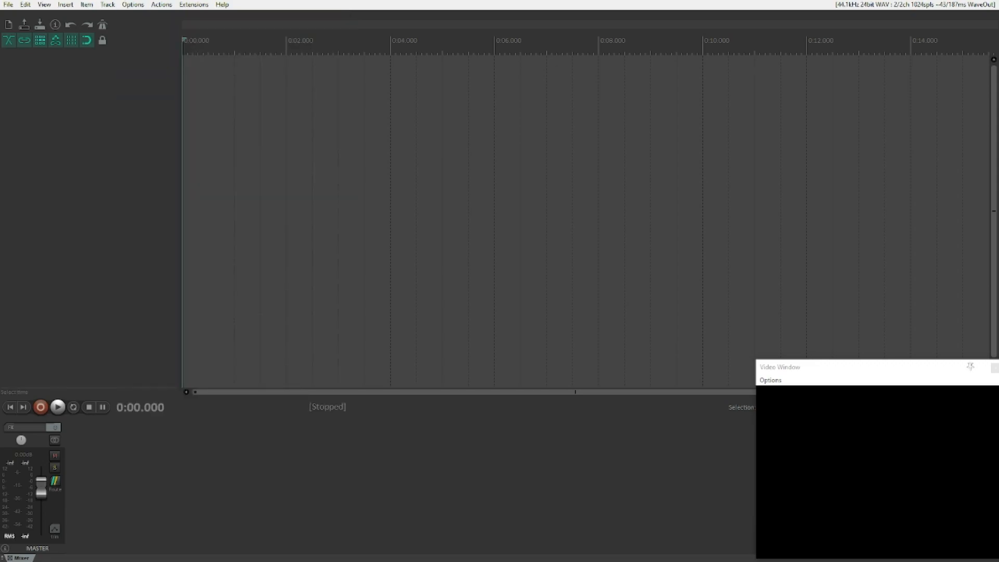
Clear the time selection and examine the time units offered for the ruler, including Minutes:Seconds and Measures.Beats
key(Escape)
key(alt)
key(Right)
key(Right)
key(Down)
key(Down)
key(Down)
key(Down)
key(Down)
key(Down)
key(Down)
key(Down)
key(Down)
key(Down)
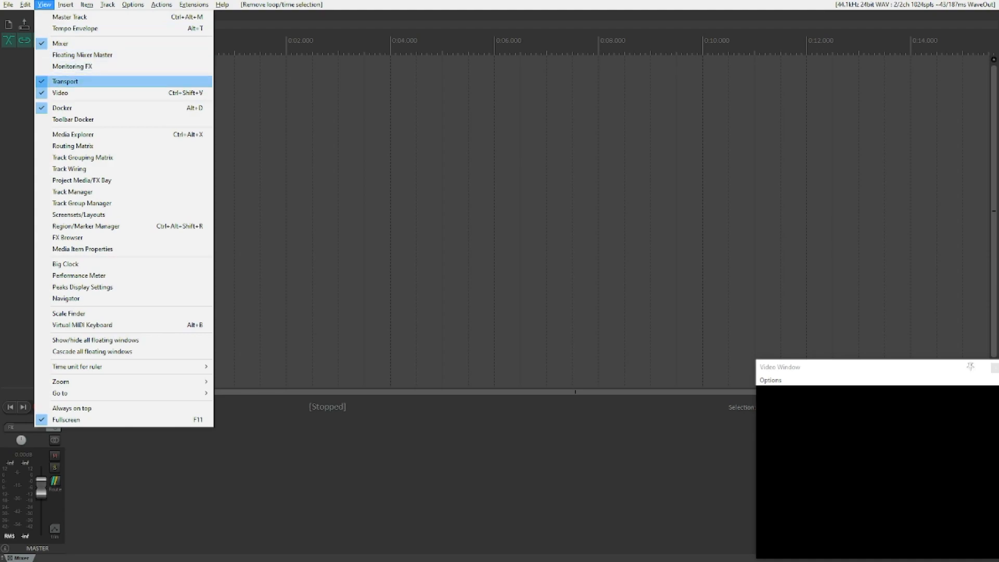
key(Down)
key(Down)
key(Down)
key(Down)
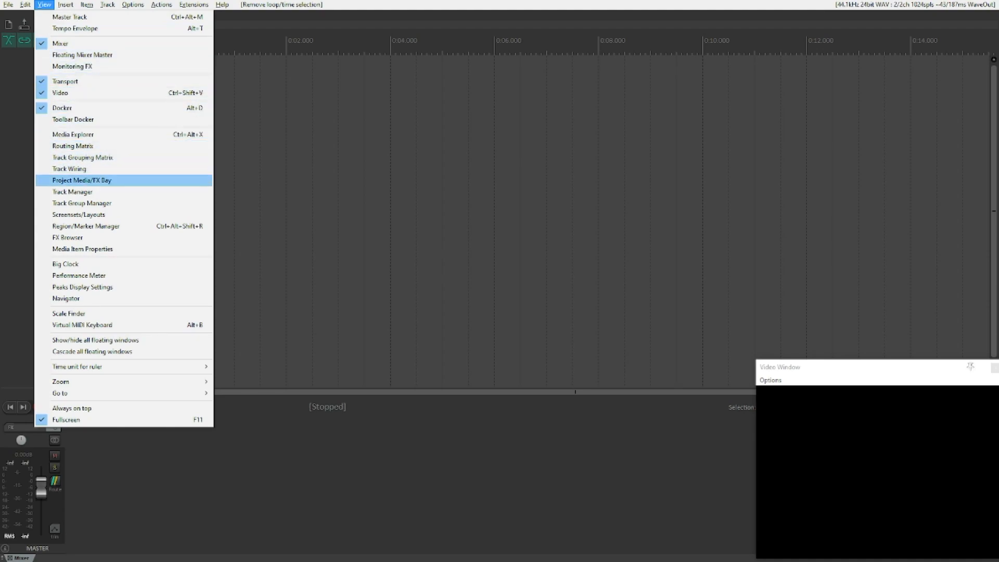
key(Down)
key(Down)
key(Down)
key(Down)
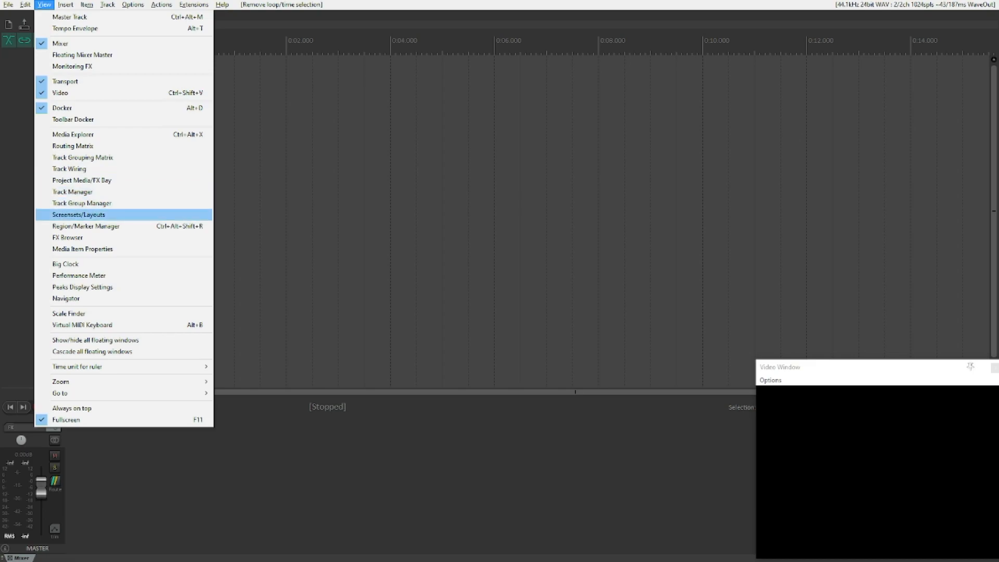
key(Down)
key(Down)
key(Down)
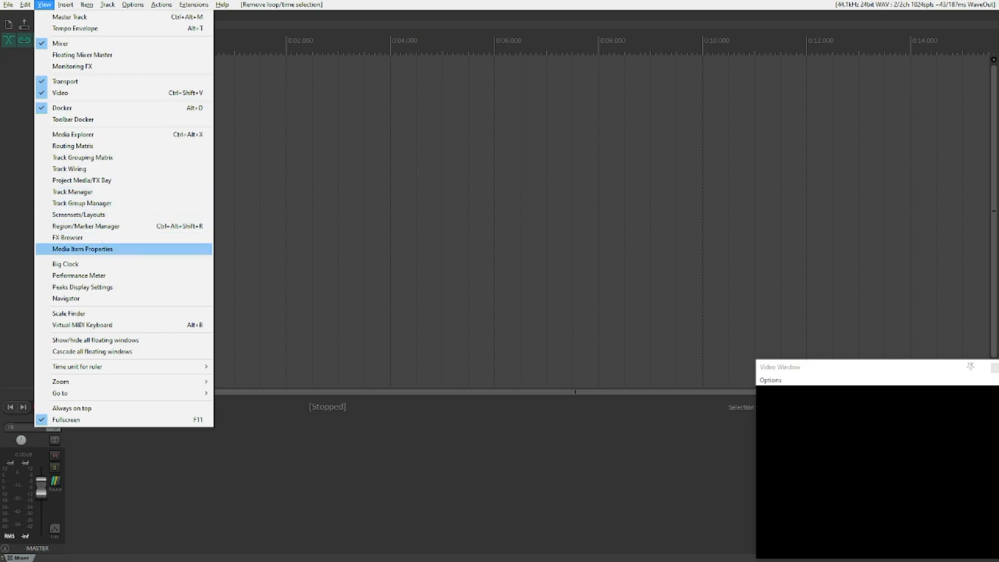
key(Down)
key(Down)
key(Down)
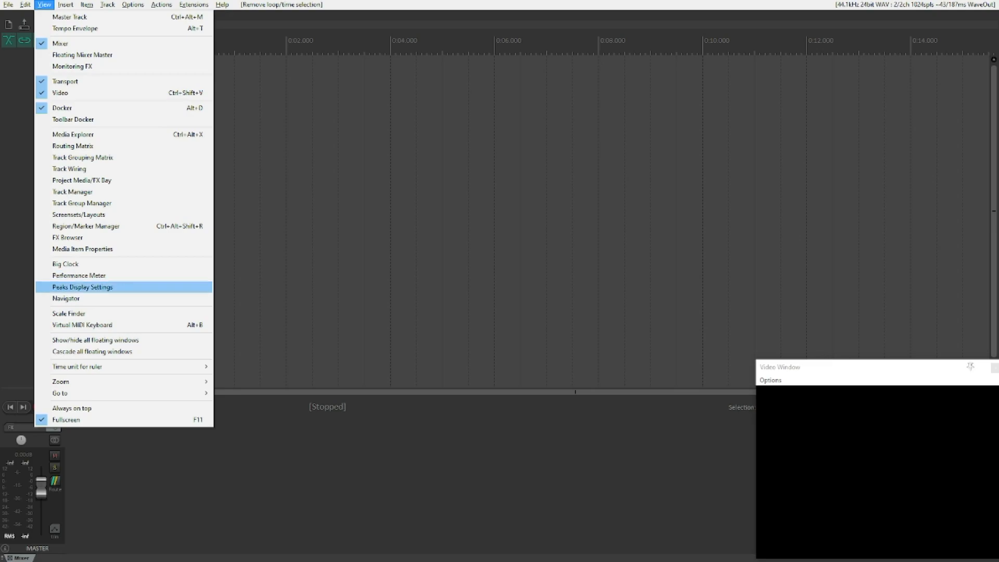
key(Down)
key(Down)
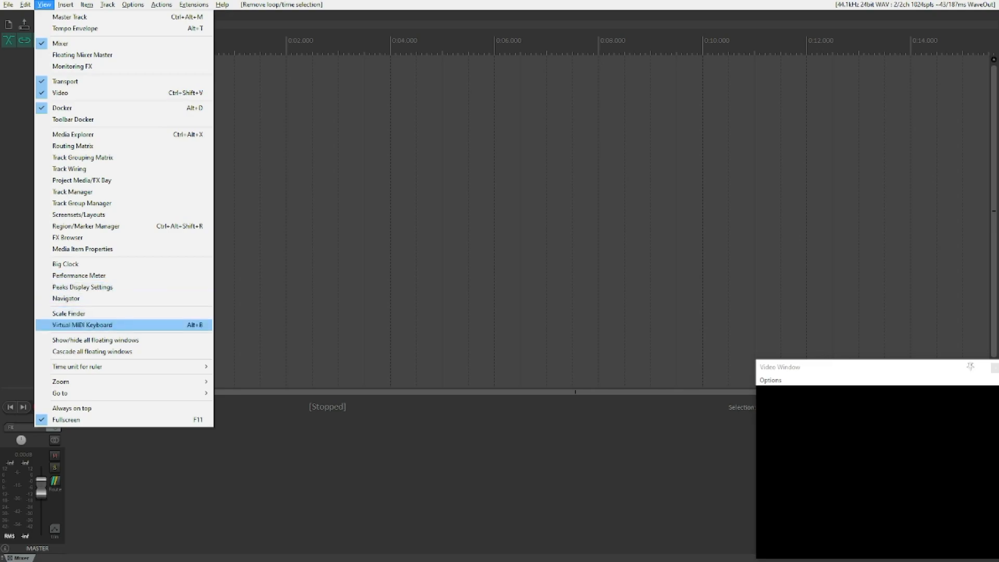
key(Down)
key(Down)
key(Down)
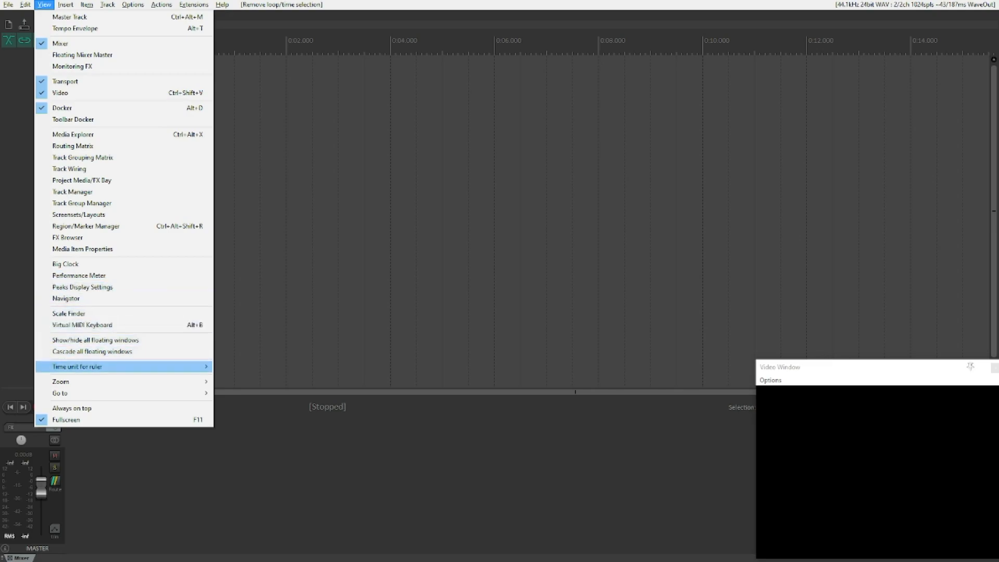
key(Down)
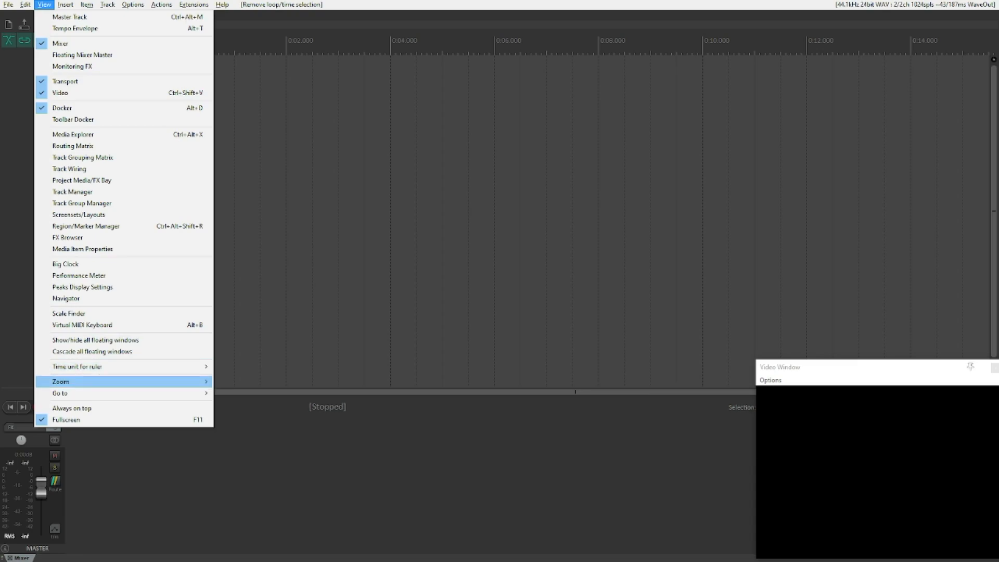
key(Up)
key(Right)
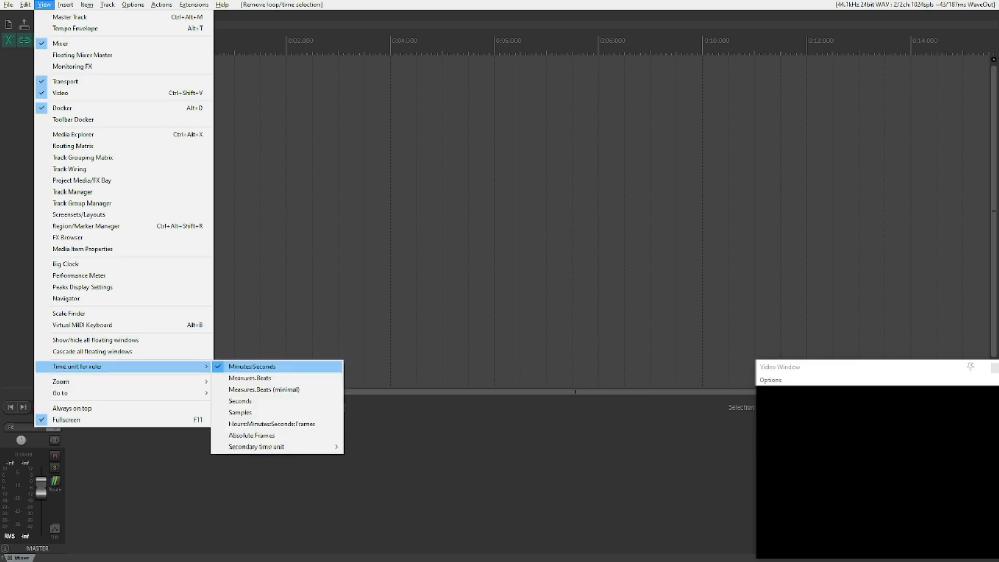
key(Left)
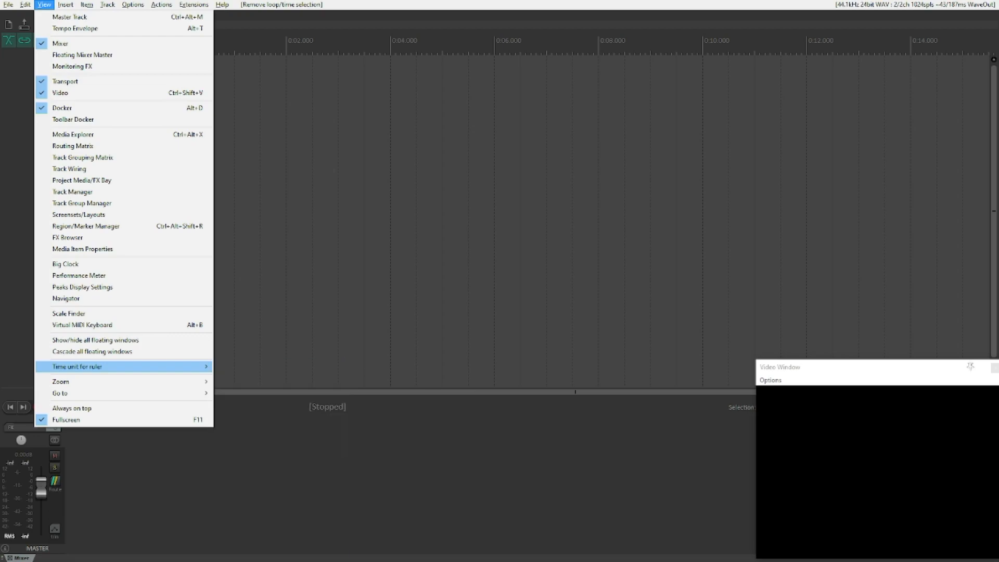
key(Right)
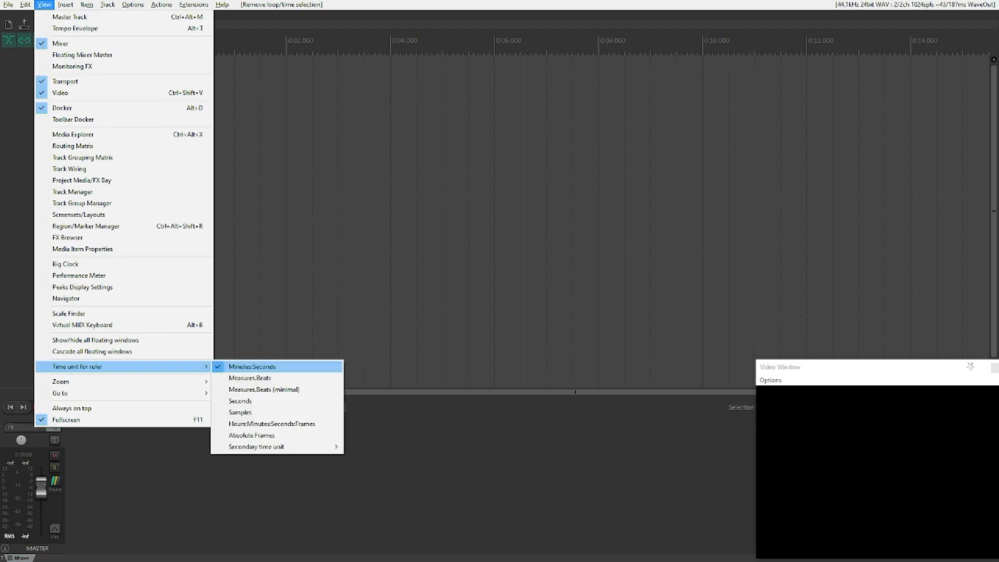
key(Down)
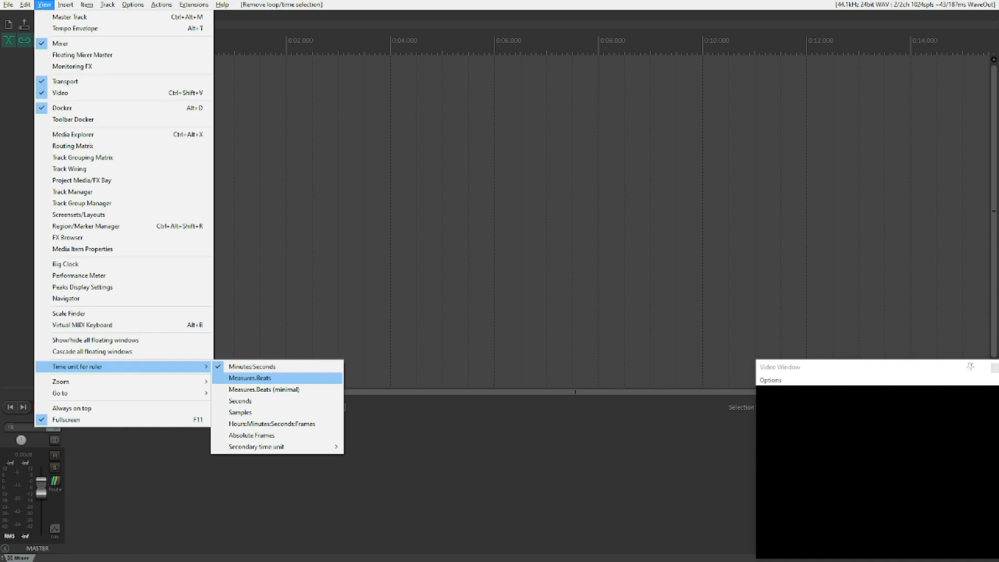
key(Down)
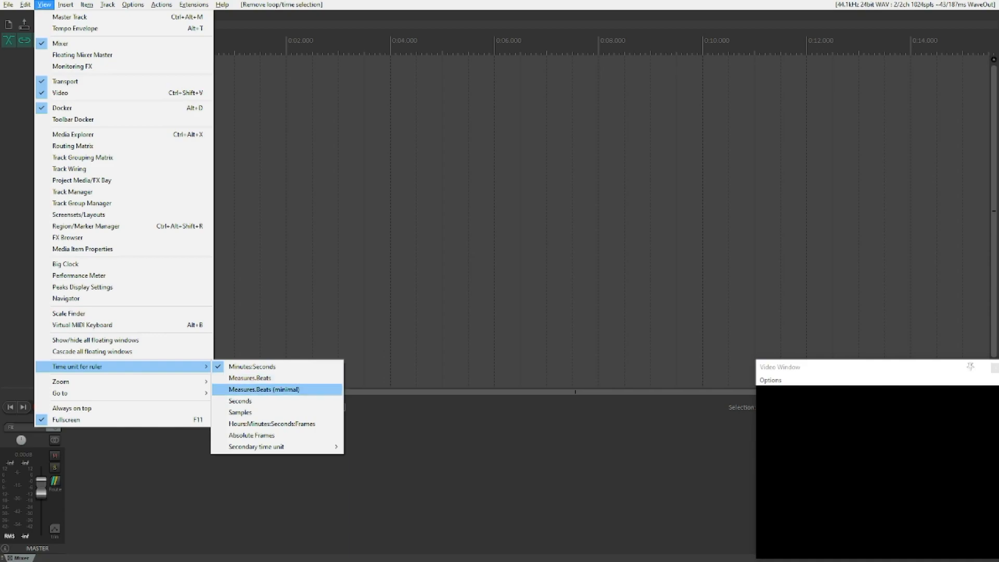
key(Escape)
key(Escape)
key(Escape)
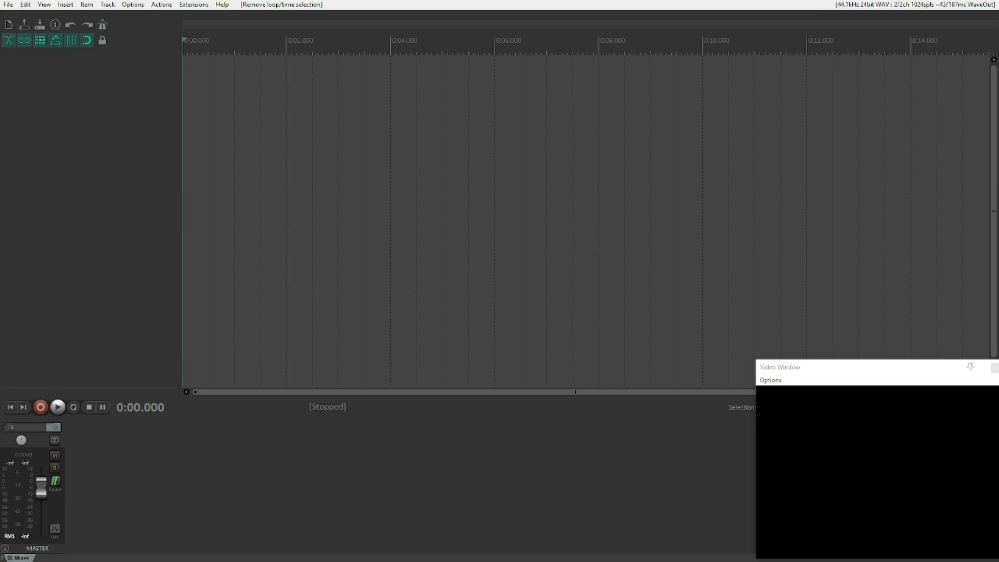
Insert the sand MP4 video from the Powerstroke off-road folder into the project as a media item
key(alt)
key(Right)
key(Right)
key(Right)
key(Down)
key(Return)
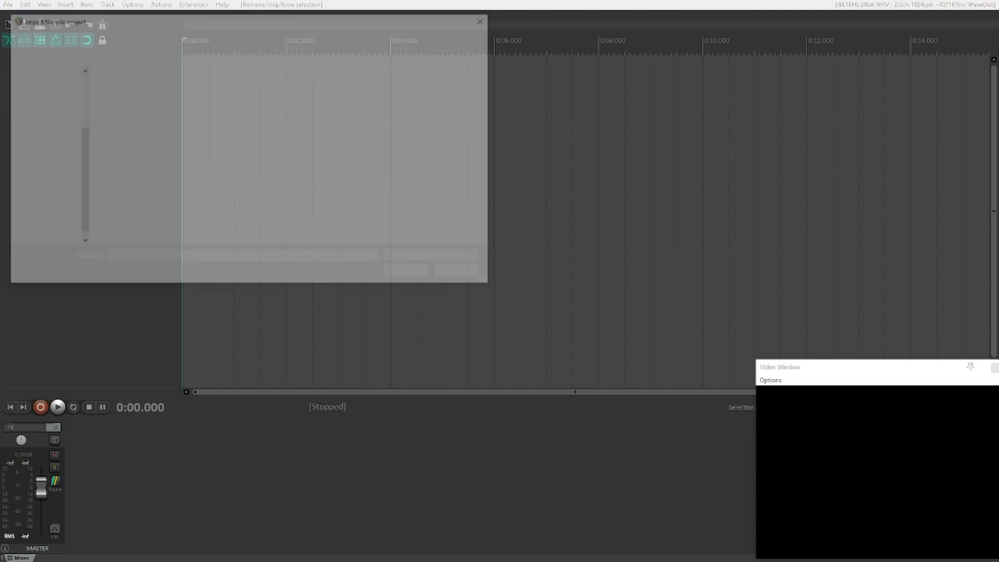
key(shift+Tab)
key(shift+Tab)
key(s)
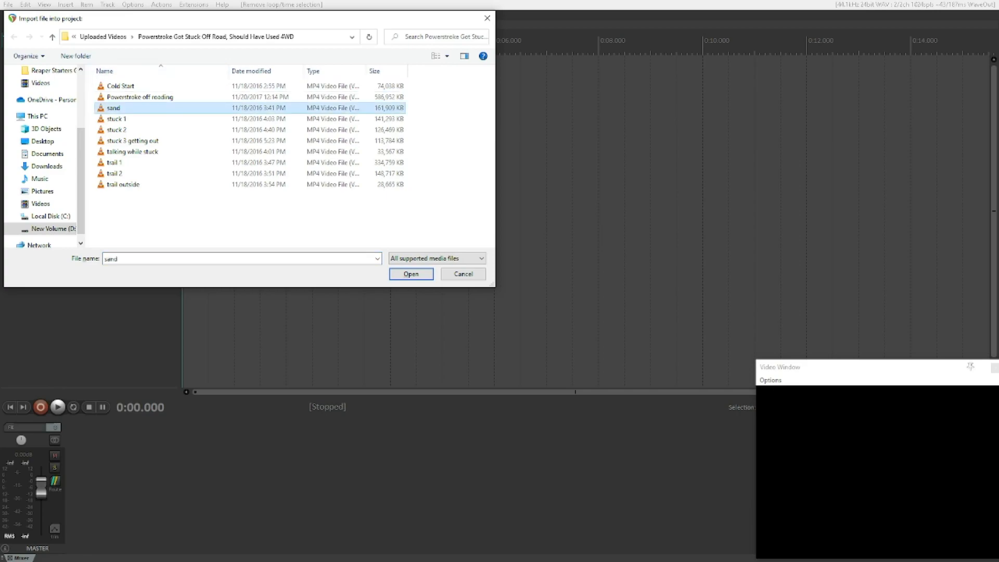
key(Return)
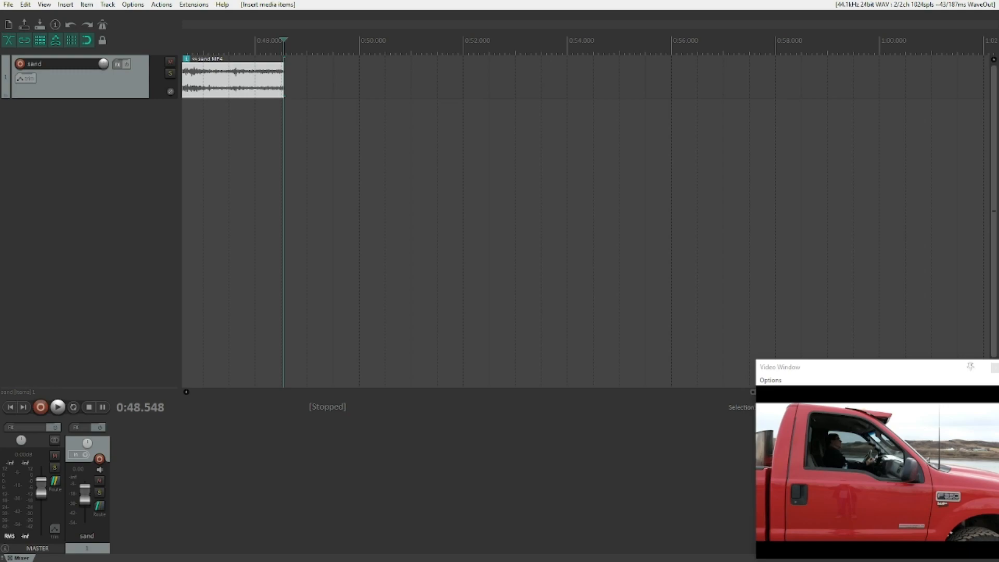
Go back to the project start, preview the sand clip from there and stop playback
key(Home)
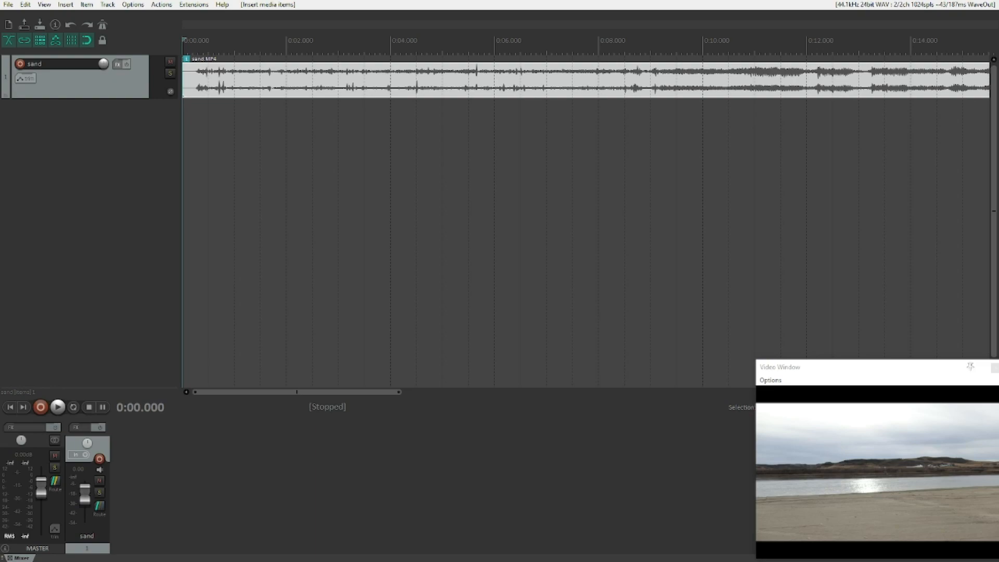
key(space)
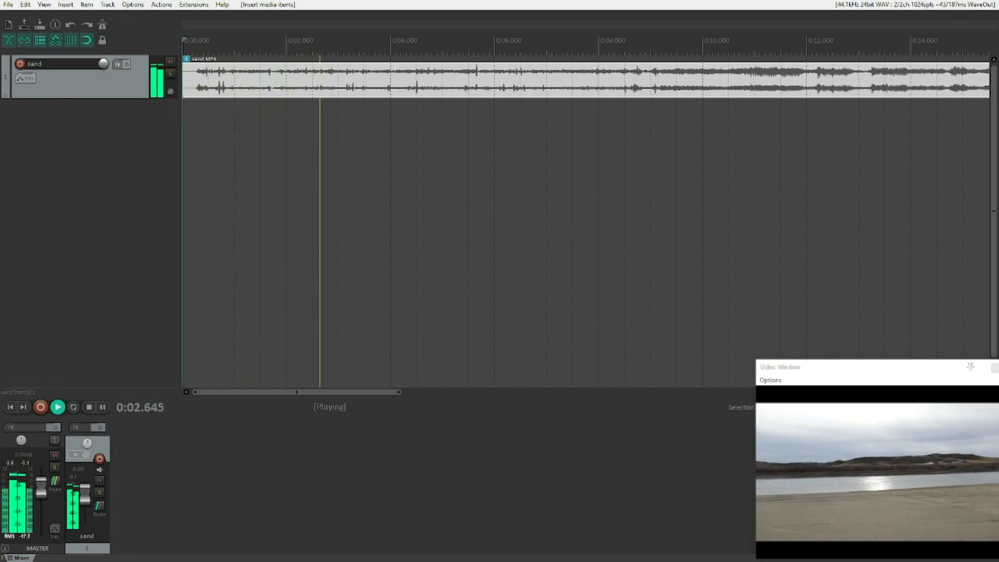
key(space)
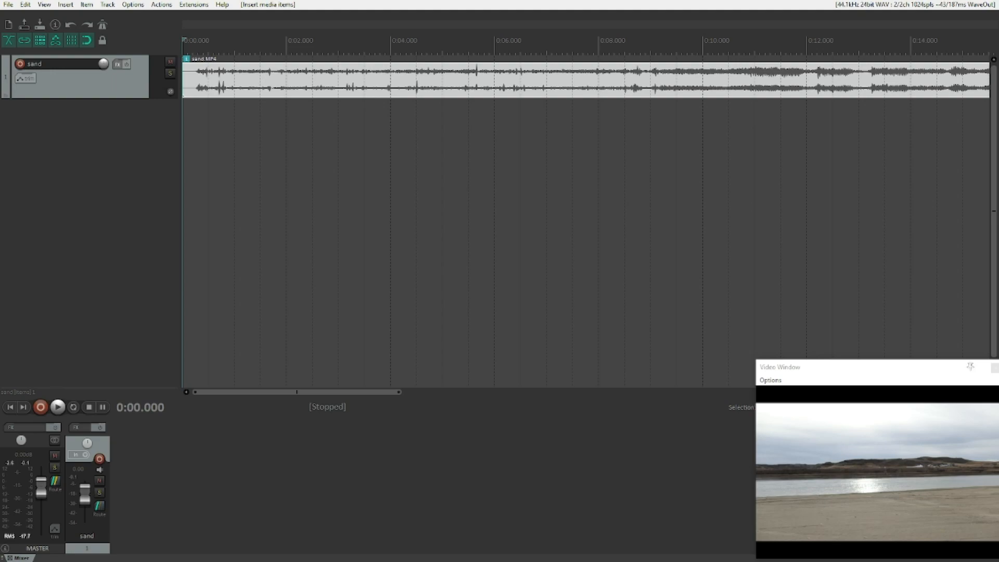
Play the sand clip, pause it at about 5.2 s, and preview the footage from that point
key(space)
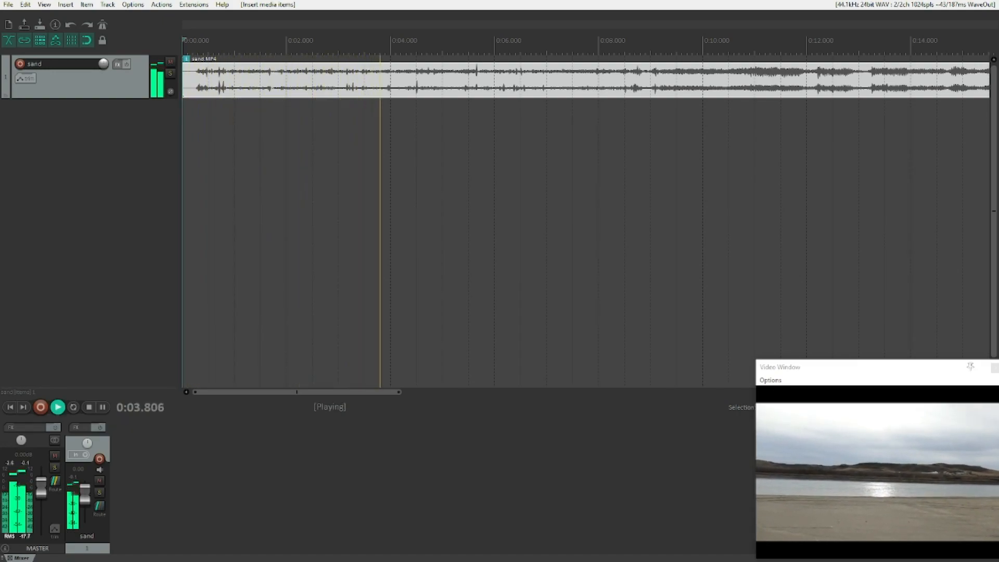
key(ctrl+space)
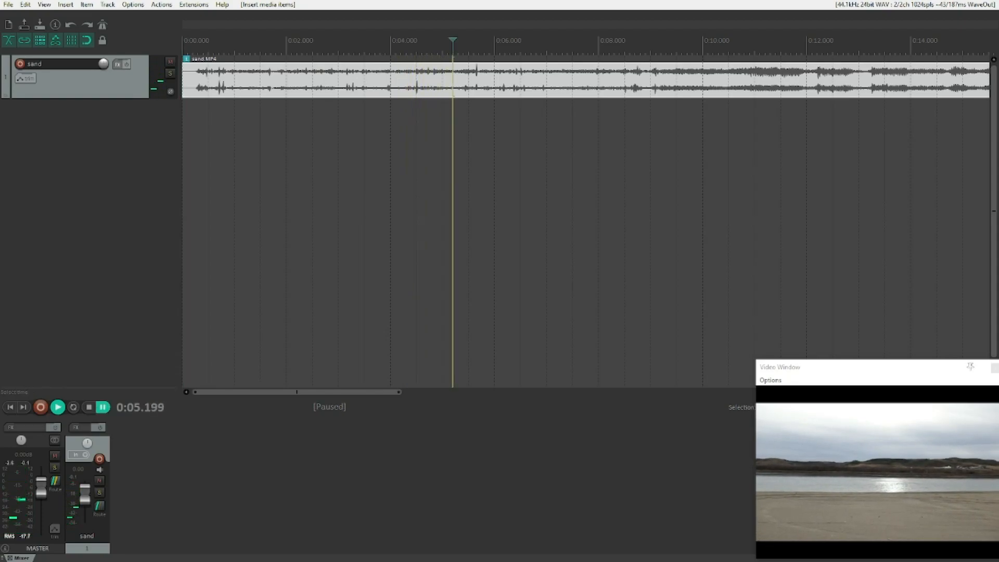
key(ctrl+space)
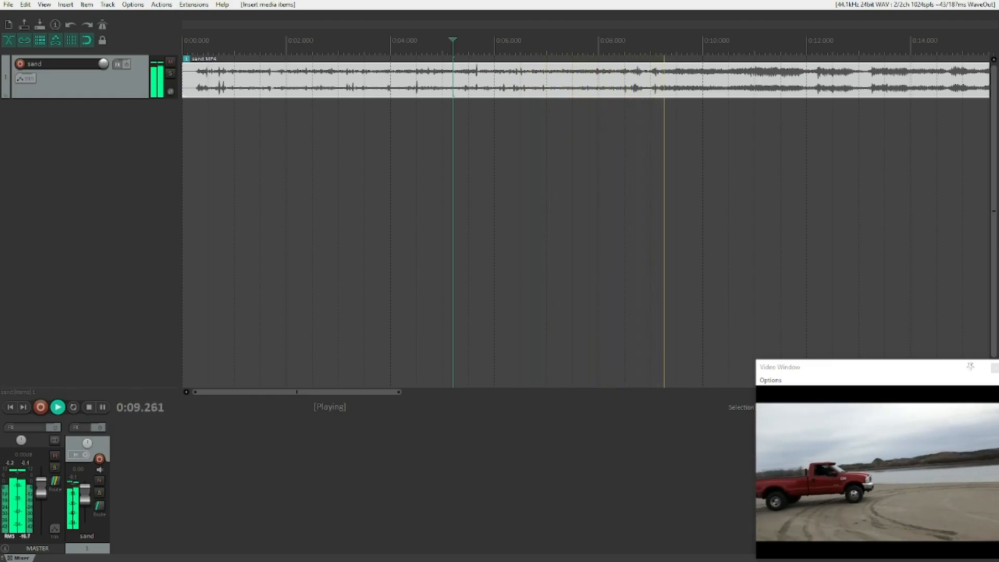
key(space)
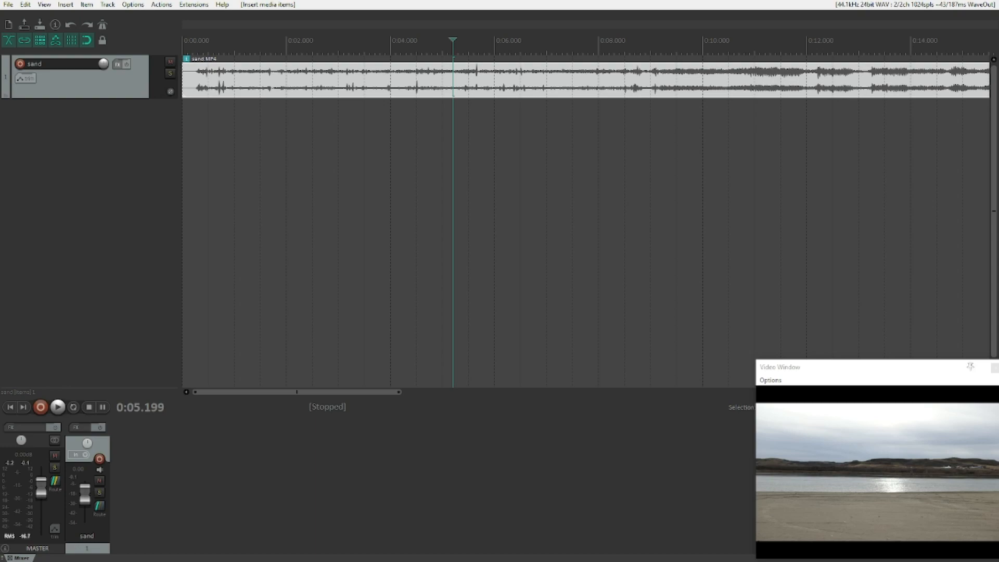
key(space)
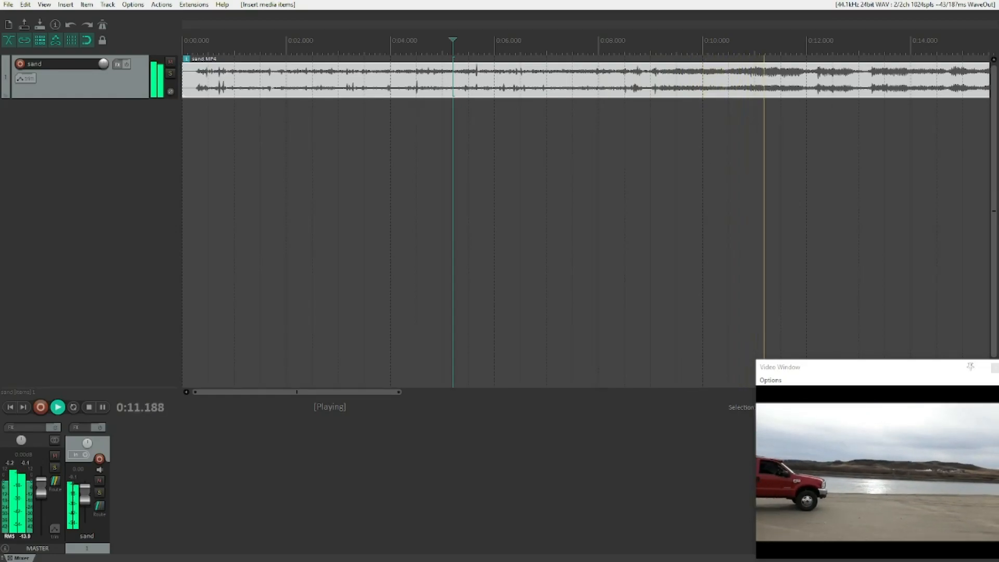
key(space)
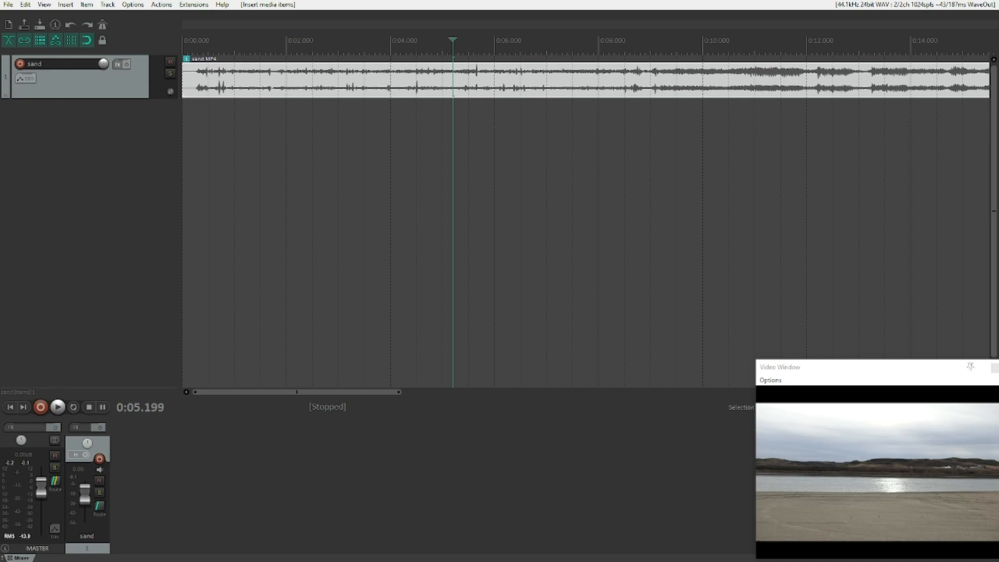
Play on and repeatedly bring the edit cursor to the play position, stopping with it at about 8.6 s
key(space)
key(s)
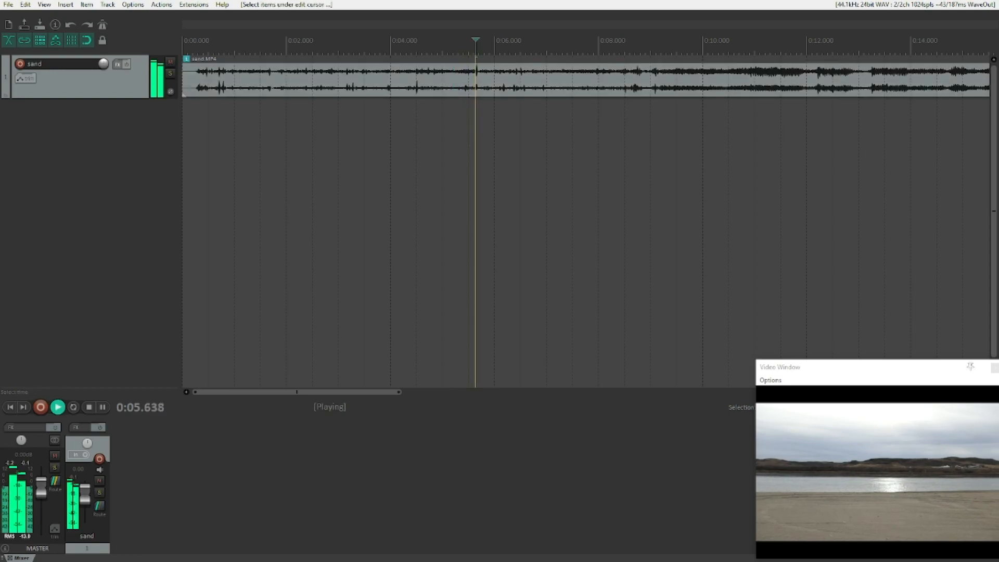
key(s)
key(s)
key(s)
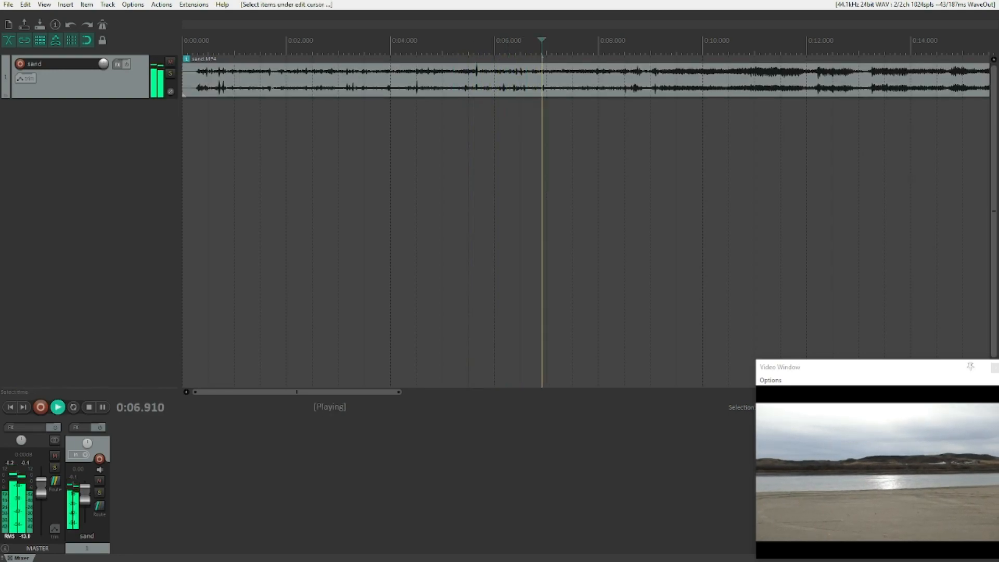
key(s)
key(s)
key(s)
key(s)
key(s)
key(space)
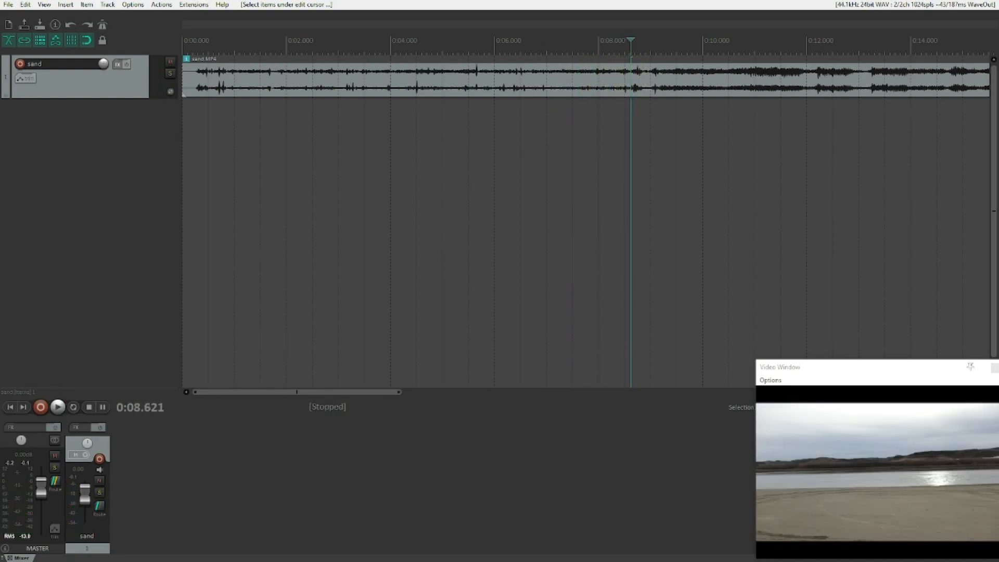
Replay the clip several times from the edit cursor to check the moment the truck enters
key(space)
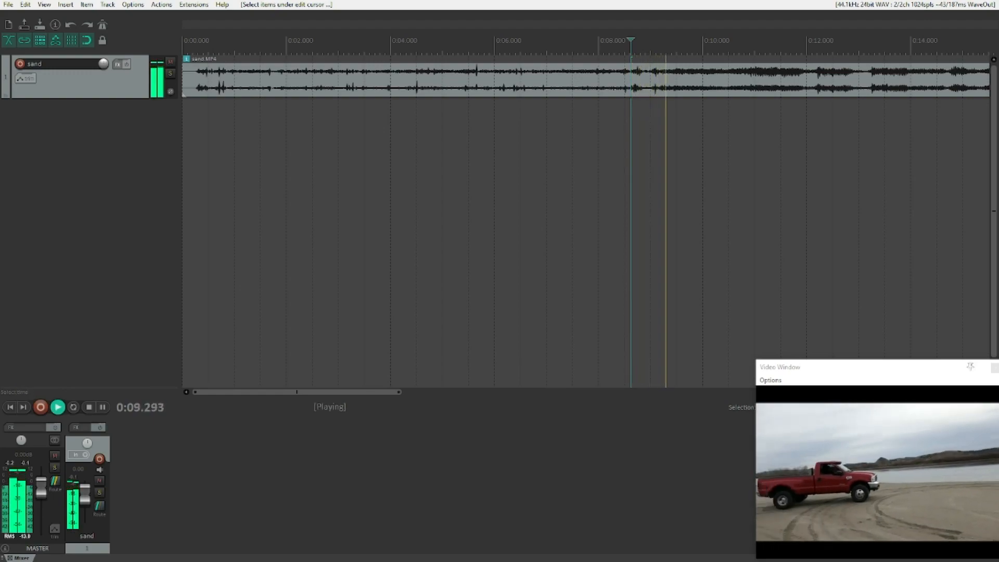
key(space)
key(space)
key(space)
key(space)
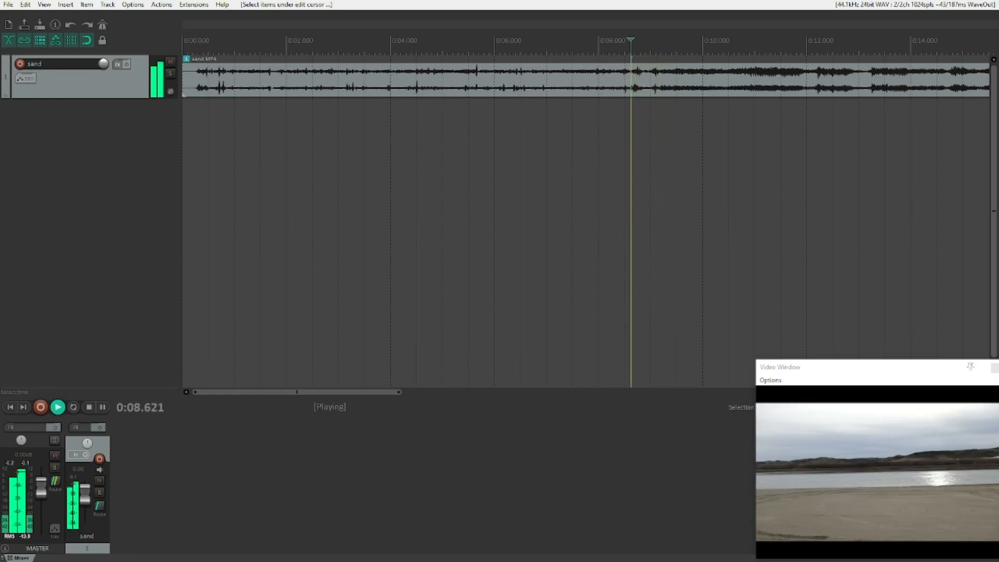
Replay the sand clip in short passes and place the edit cursor at about 9.27 s, with the truck in view
key(s)
key(space)
key(space)
key(space)
key(space)
key(space)
key(space)
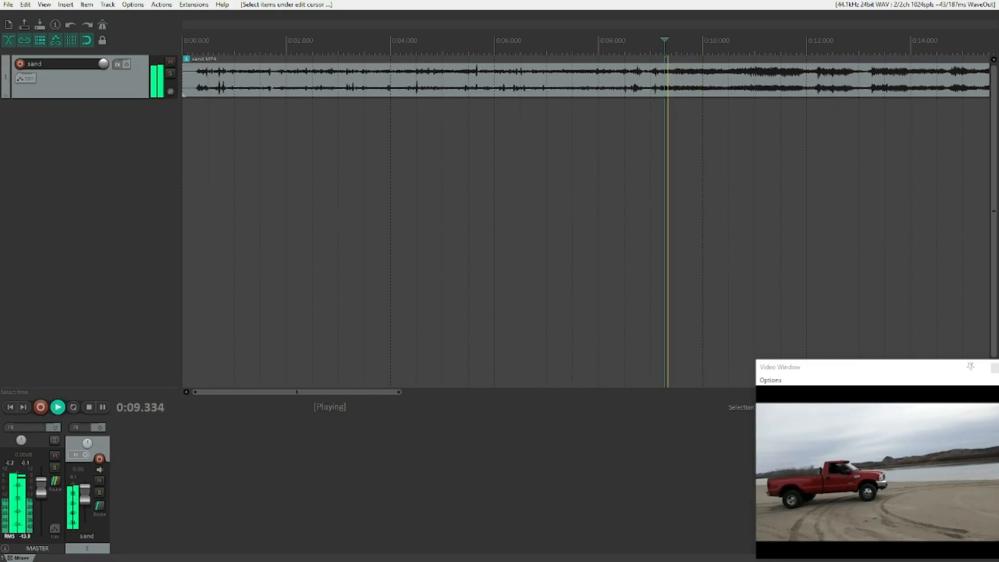
key(space)
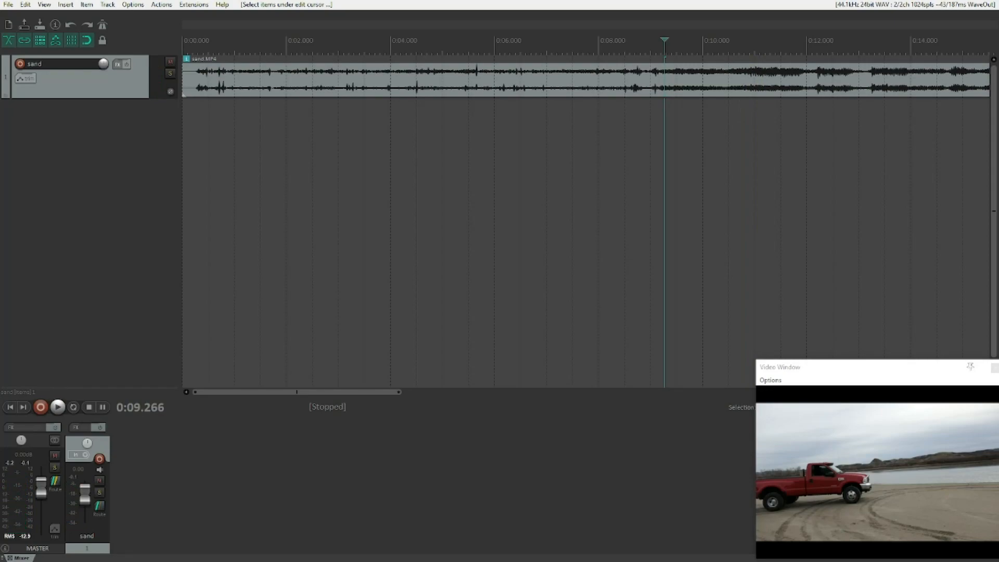
Split the sand clip at the edit cursor, delete the section before the cut with ripple editing, and preview the trimmed start
key(s)
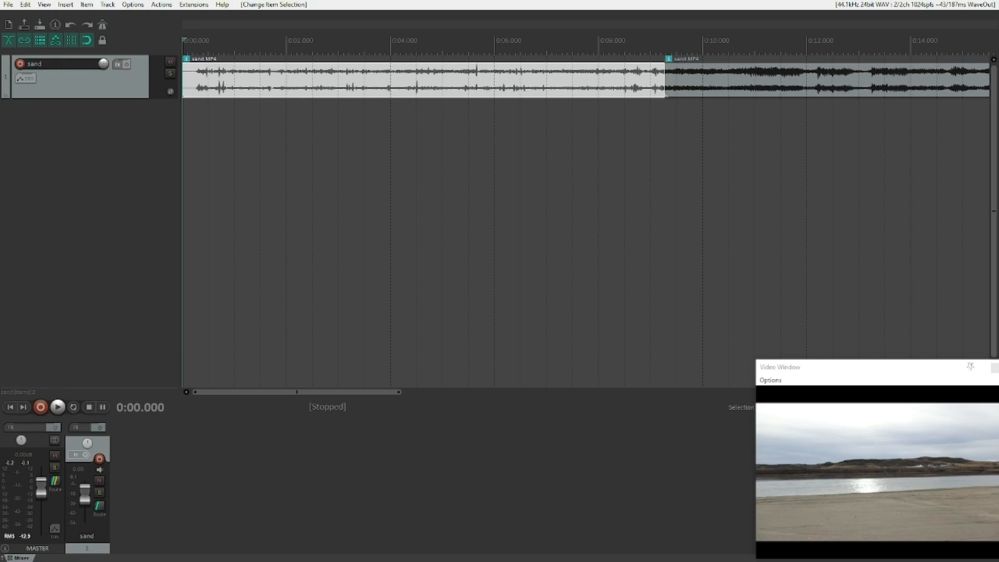
key(Delete)
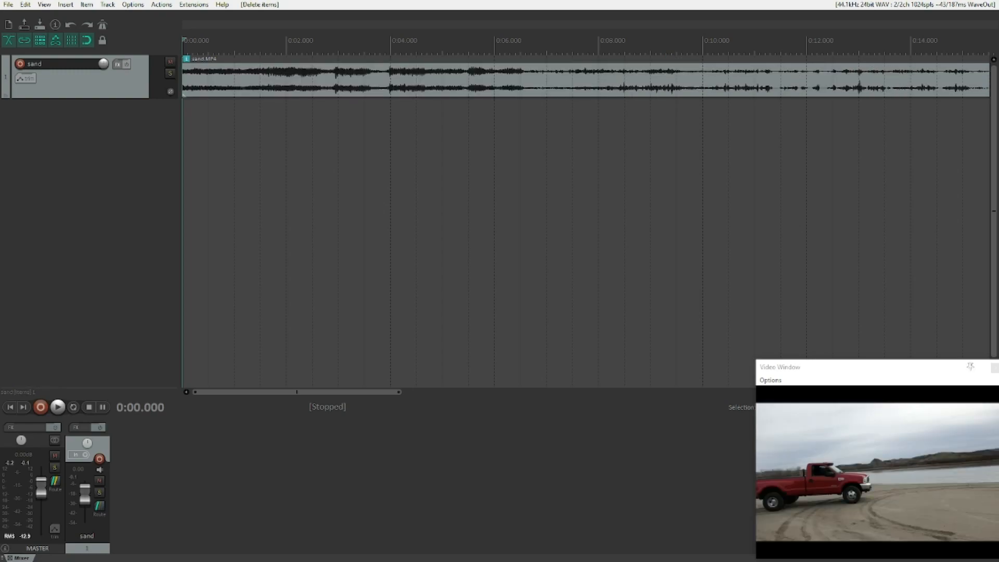
key(space)
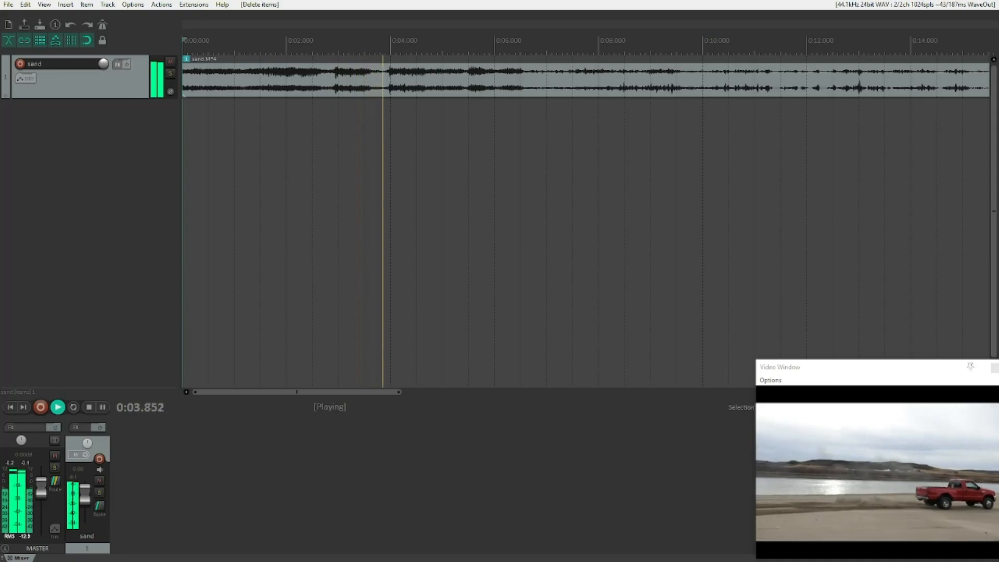
key(space)
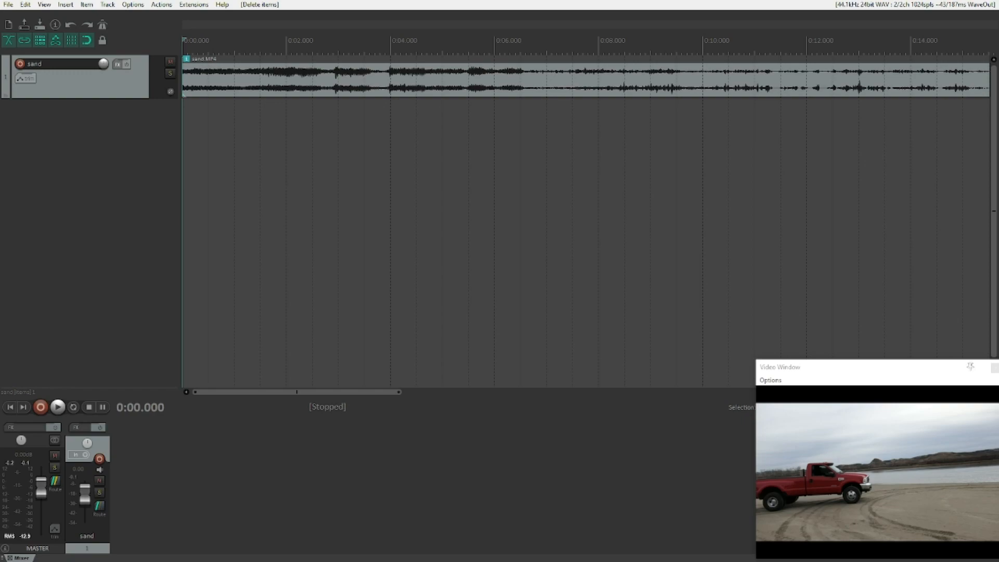
Insert a new track below the sand track and name it Track 2
click(78, 89)
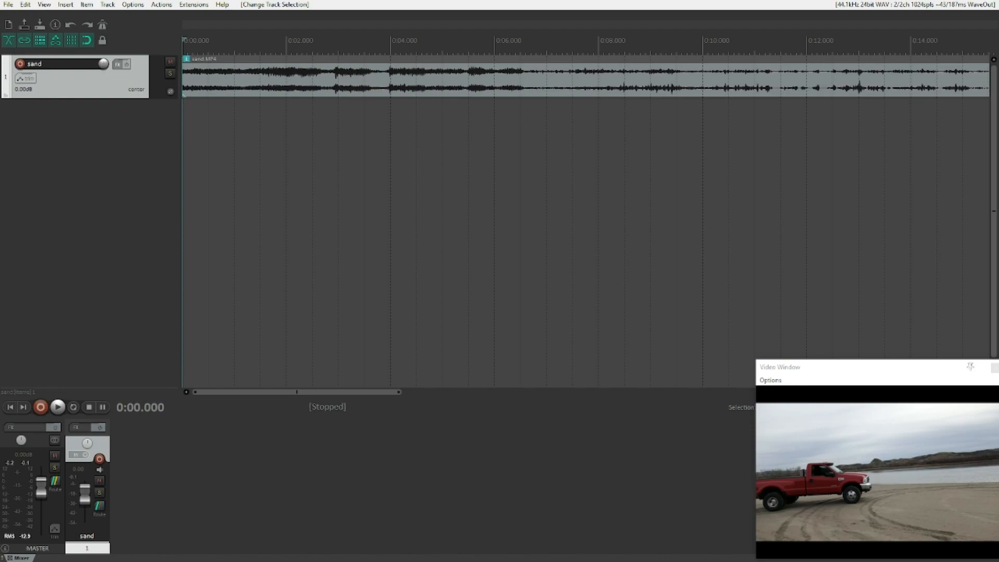
key(ctrl+t)
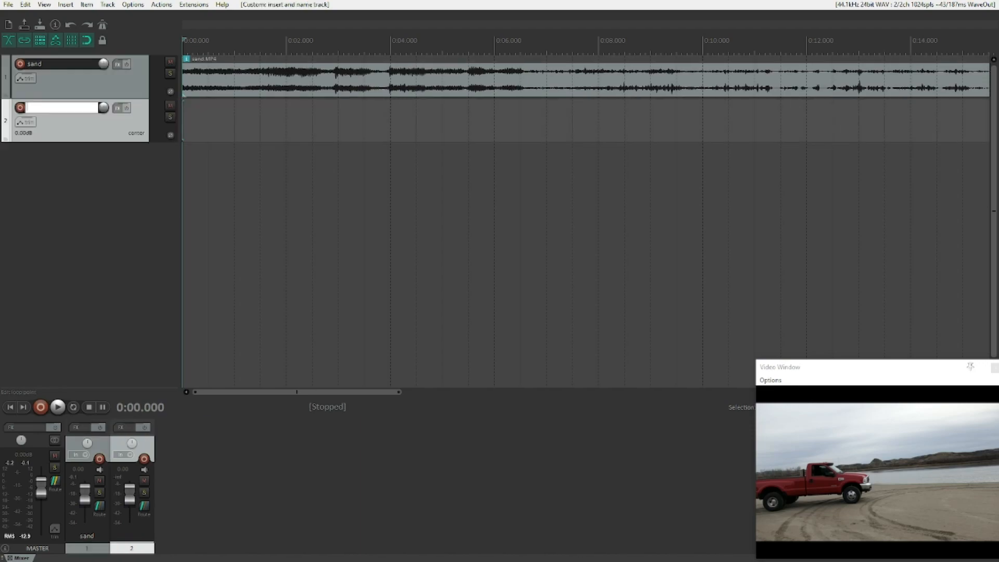
text(Track 2)
key(Return)
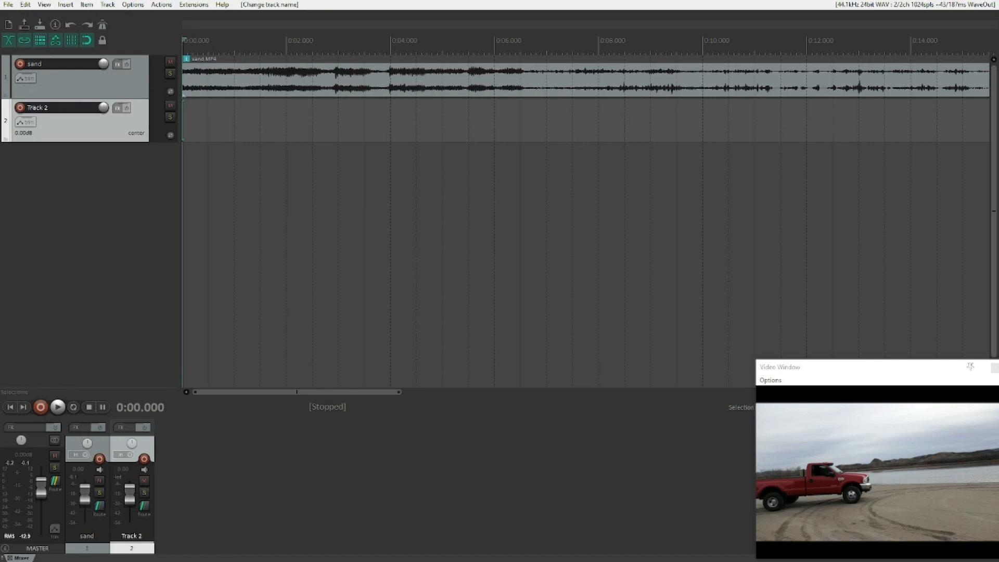
Select Track 2 and start inserting a media file on it
key(Up)
key(Down)
key(alt)
key(Right)
key(Right)
key(Right)
key(Down)
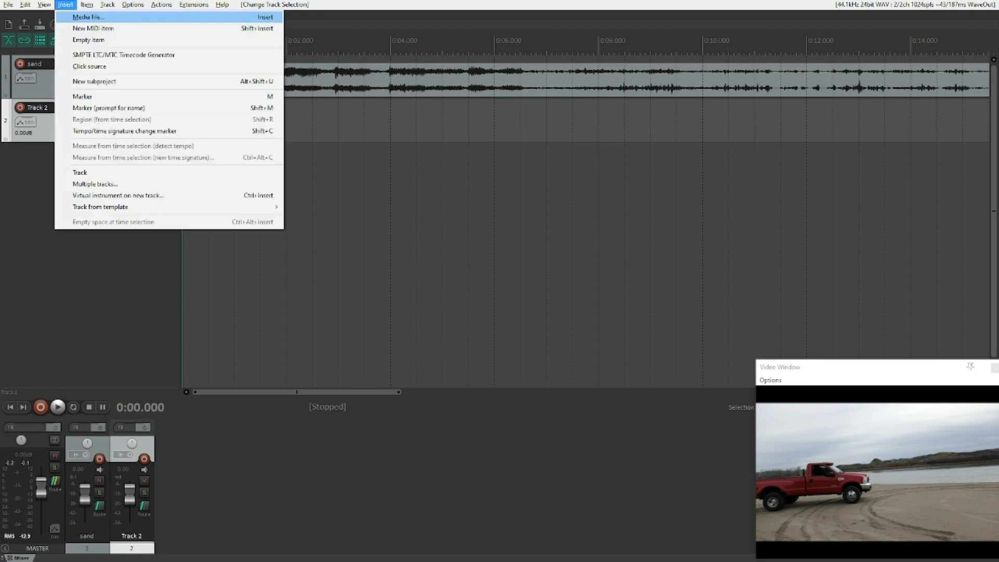
key(Return)
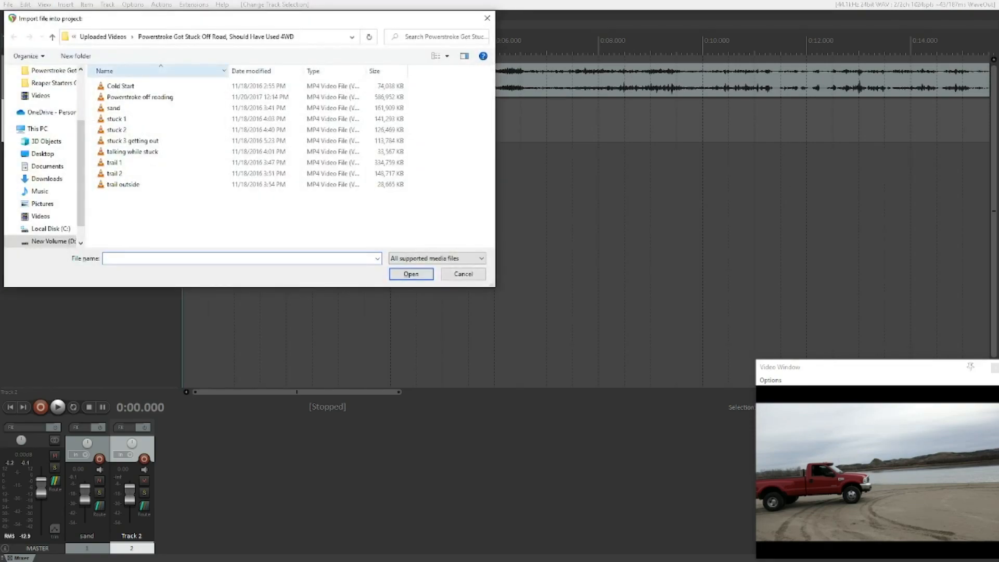
Browse to the Music folder inside Documents > Youtube Podcasting Streaming in the file import dialog
key(shift+Tab)
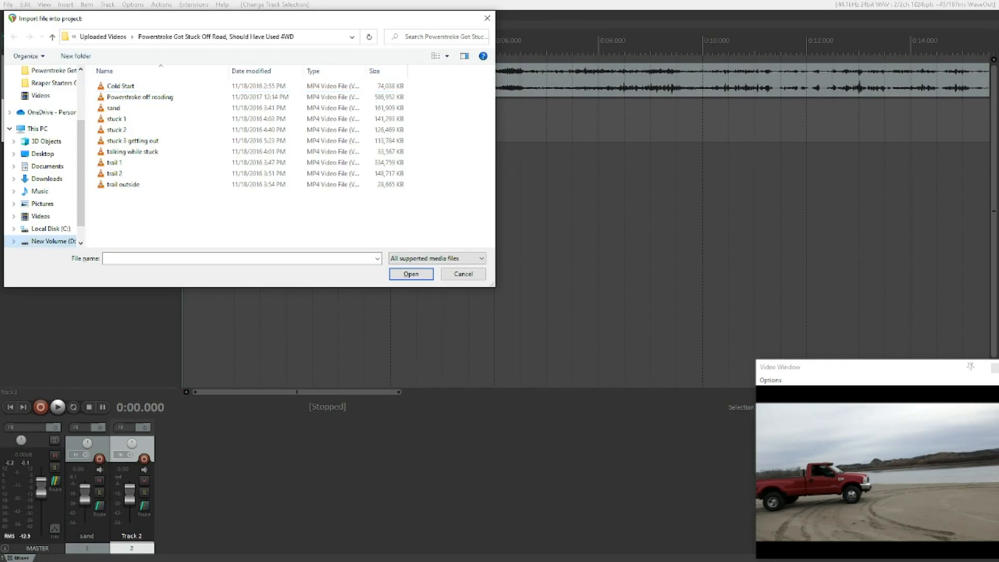
key(Up)
key(Up)
key(Up)
key(Down)
key(Up)
key(Up)
key(Up)
key(Up)
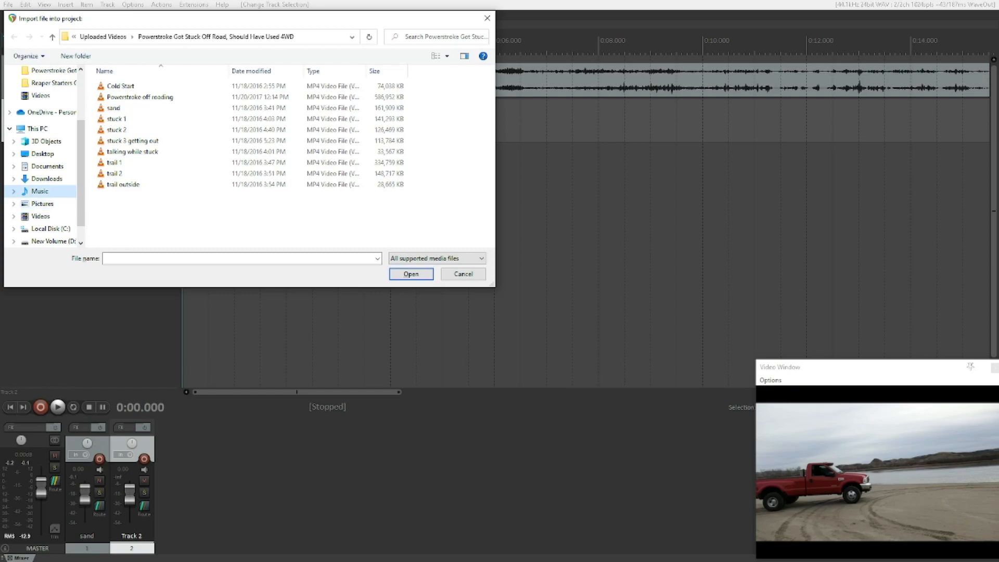
key(Return)
key(Tab)
key(y)
key(Return)
key(m)
key(Return)
Import the music file Cold_Rise zzz onto Track 2
key(c)
key(Down)
key(Down)
key(Down)
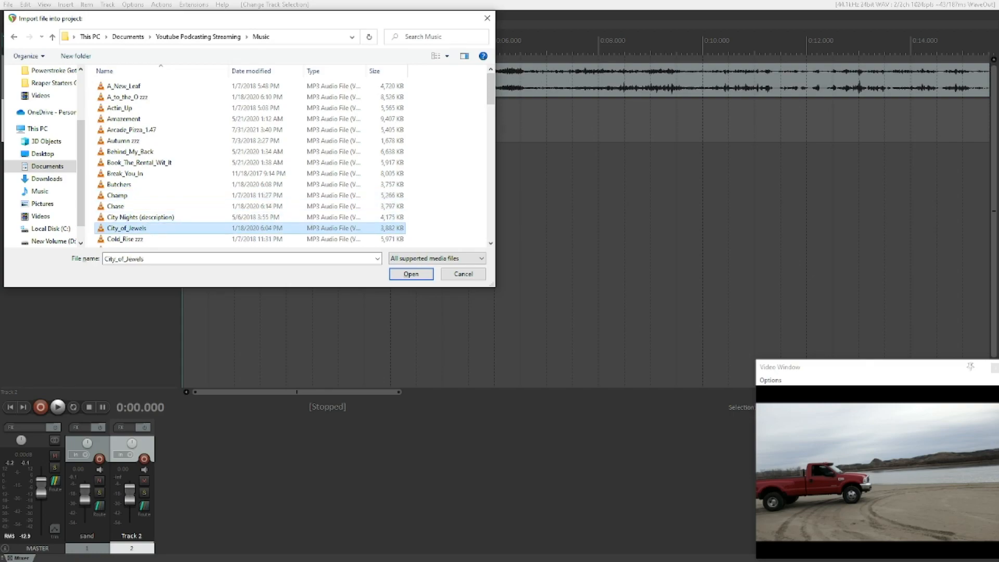
key(Down)
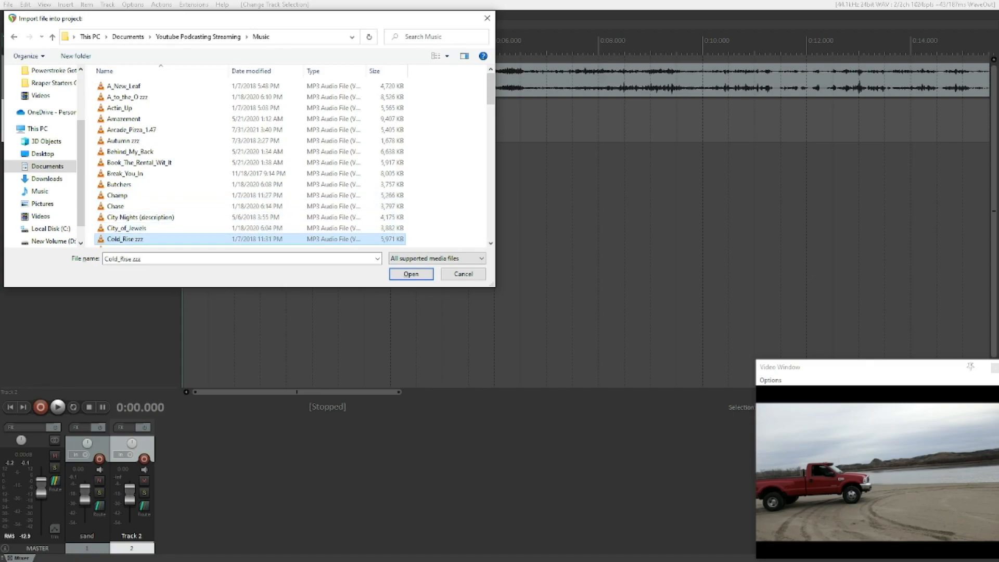
key(Return)
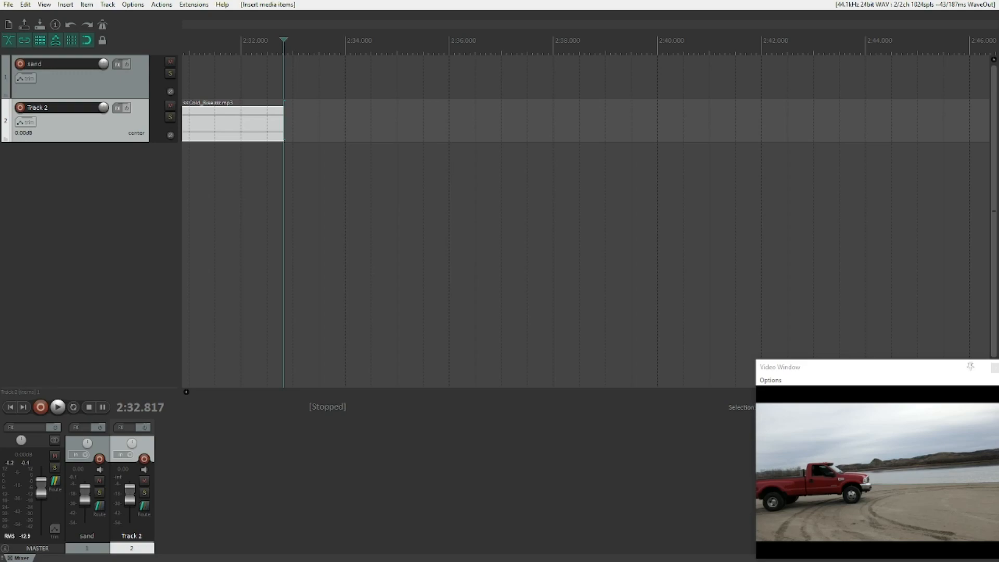
Return to the project start and preview the video together with the music
key(Home)
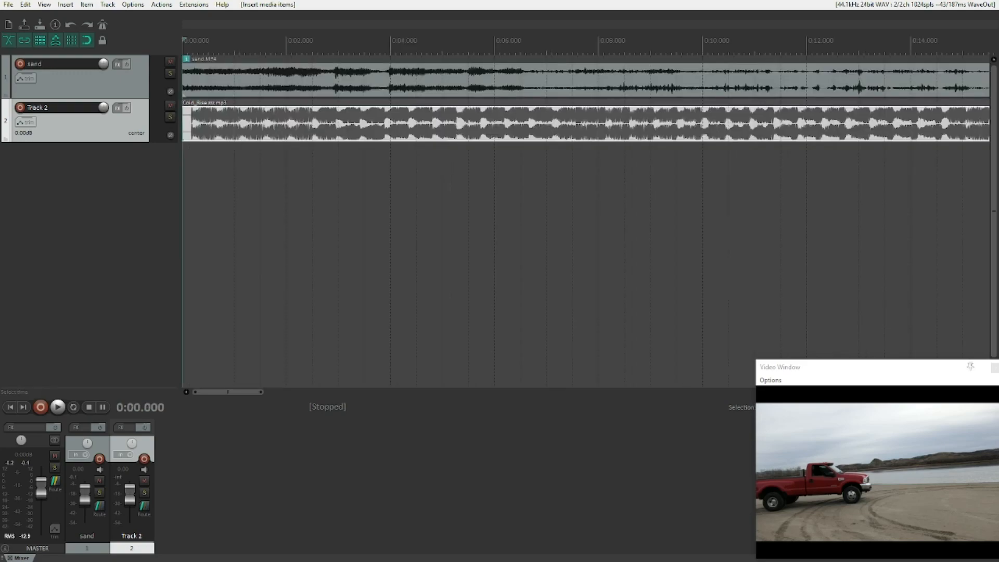
key(space)
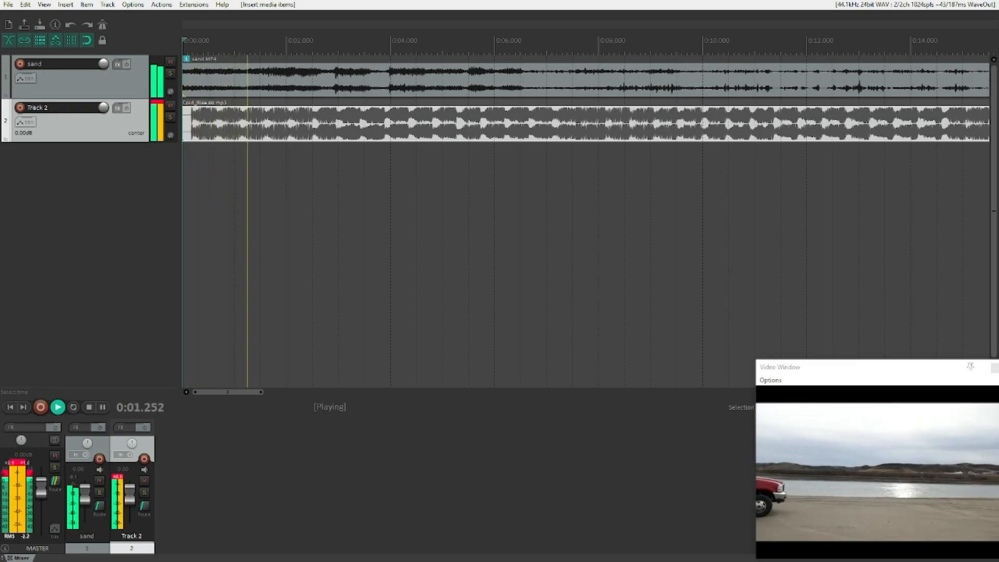
key(space)
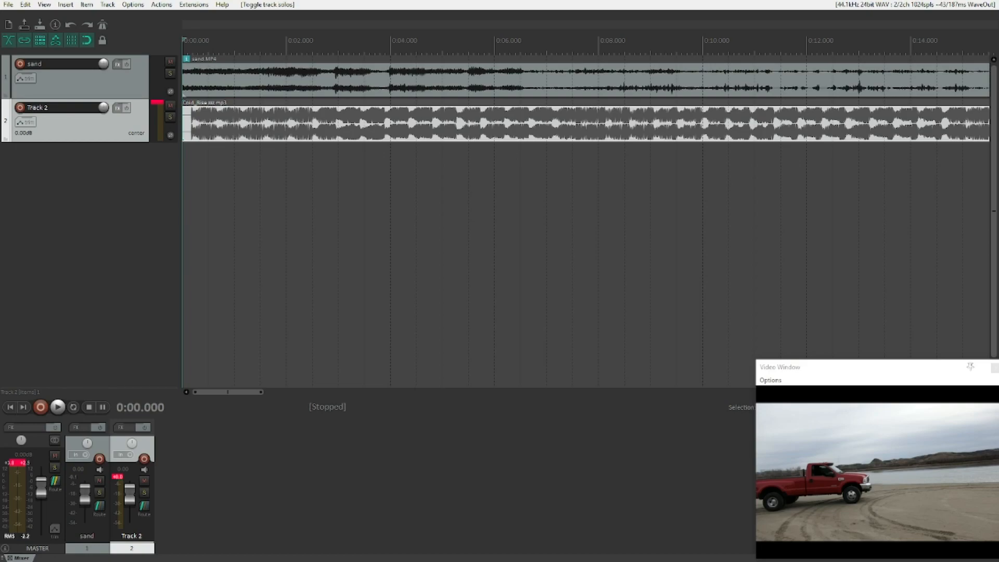
Solo Track 2 and audition the music from several points, ending with the edit cursor at 6 s
click(170, 117)
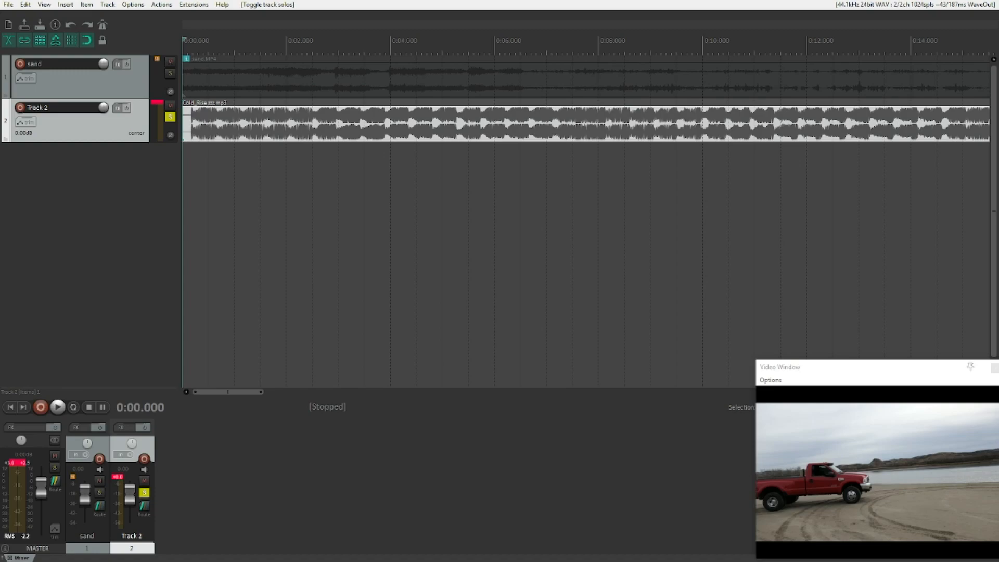
key(space)
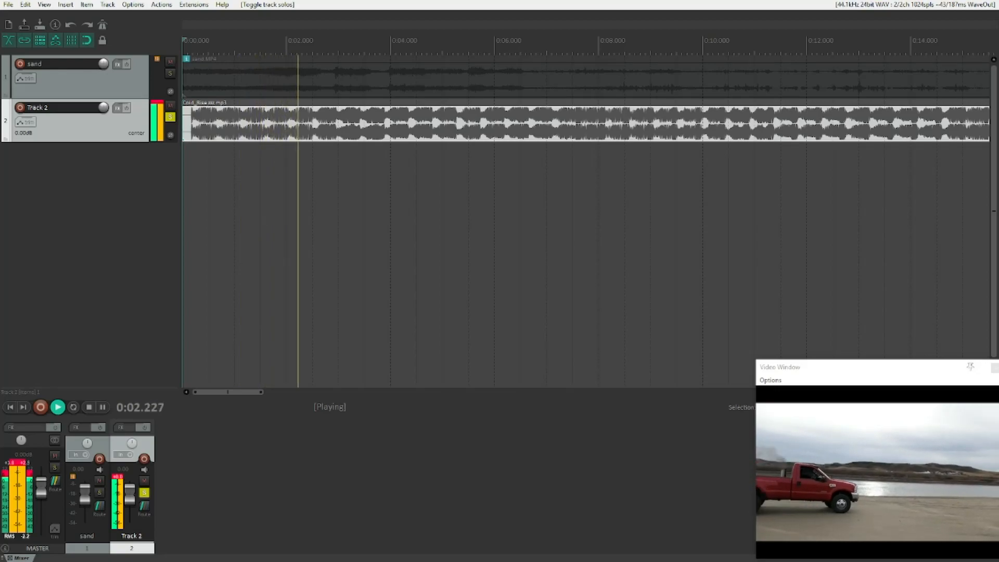
click(391, 123)
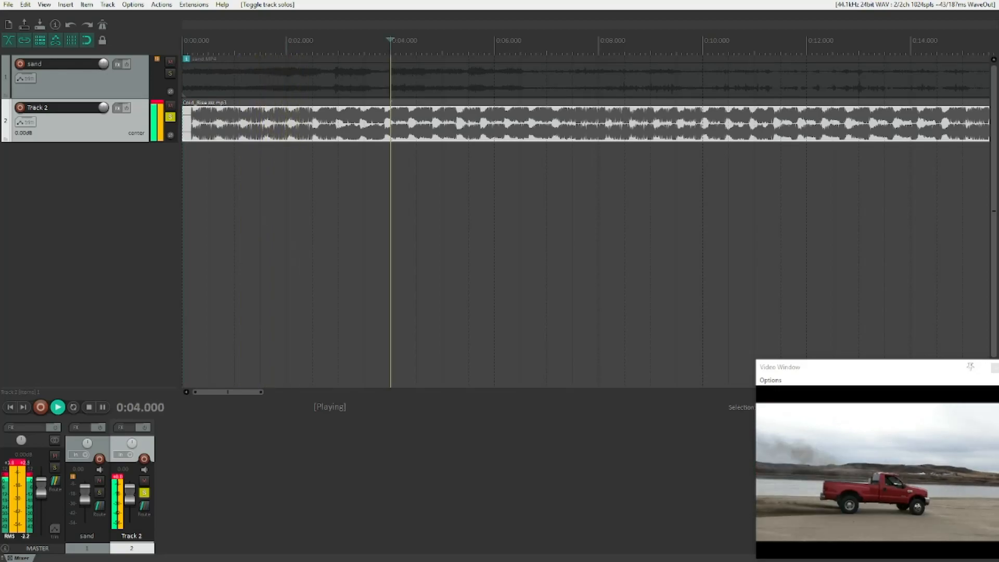
click(599, 124)
click(703, 46)
click(495, 45)
key(space)
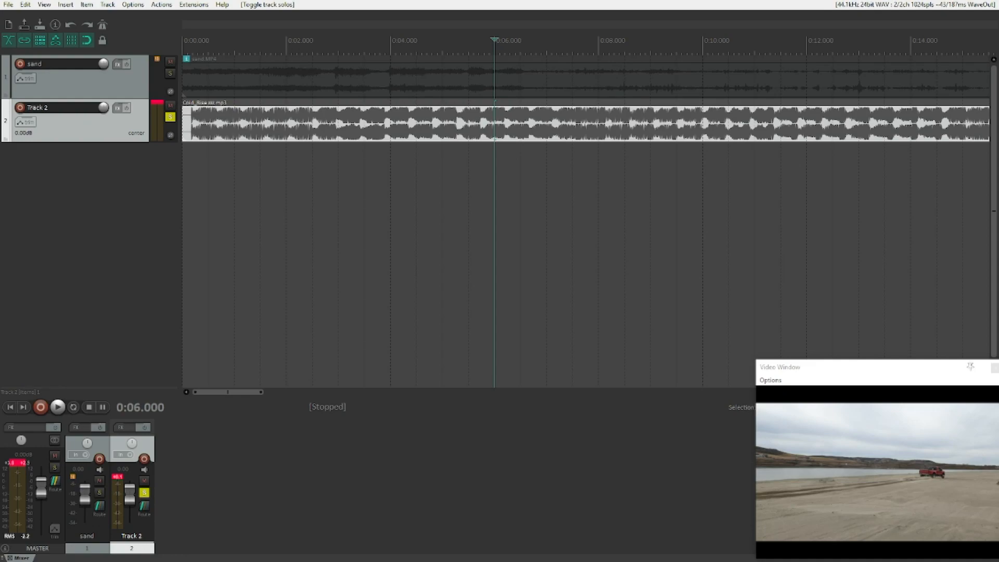
key(space)
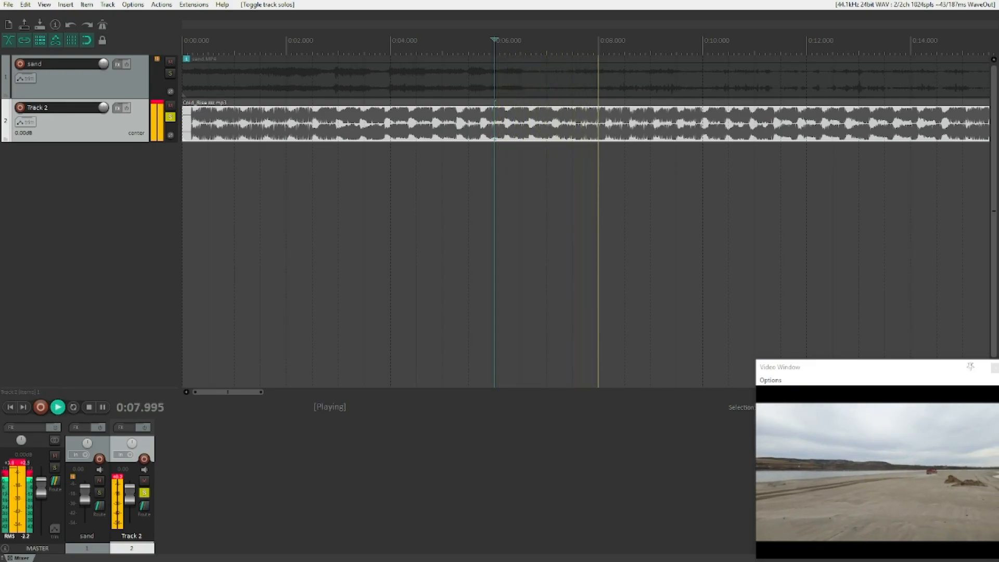
key(space)
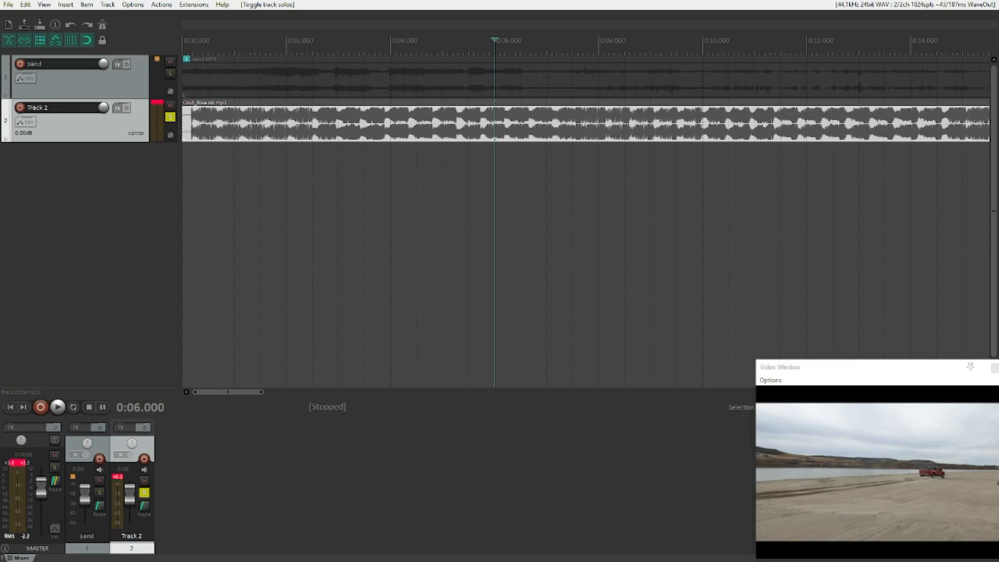
Replay the music around 7 s and fine-tune the edit cursor to 7.225 s as the cut point
key(space)
key(Return)
key(space)
key(space)
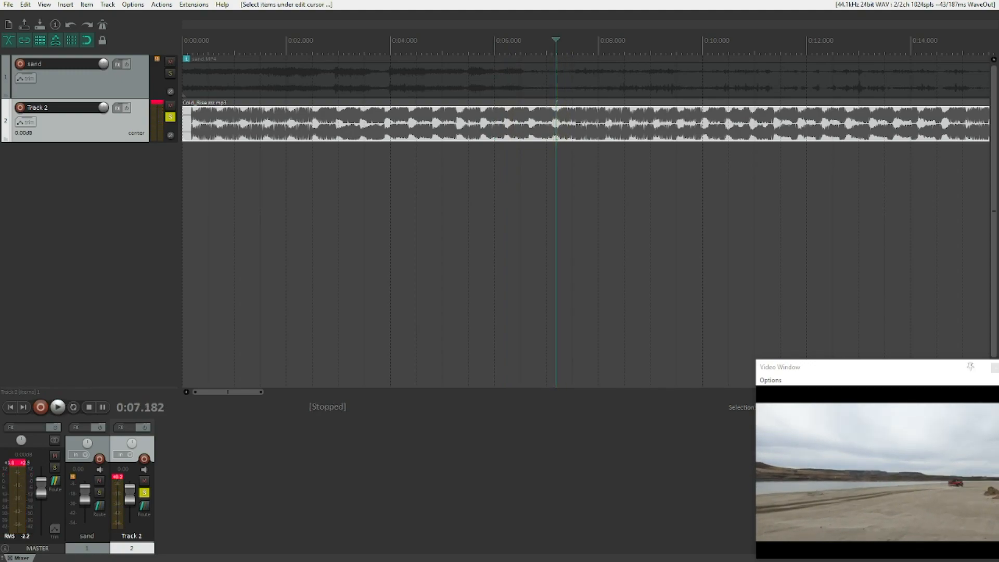
key(space)
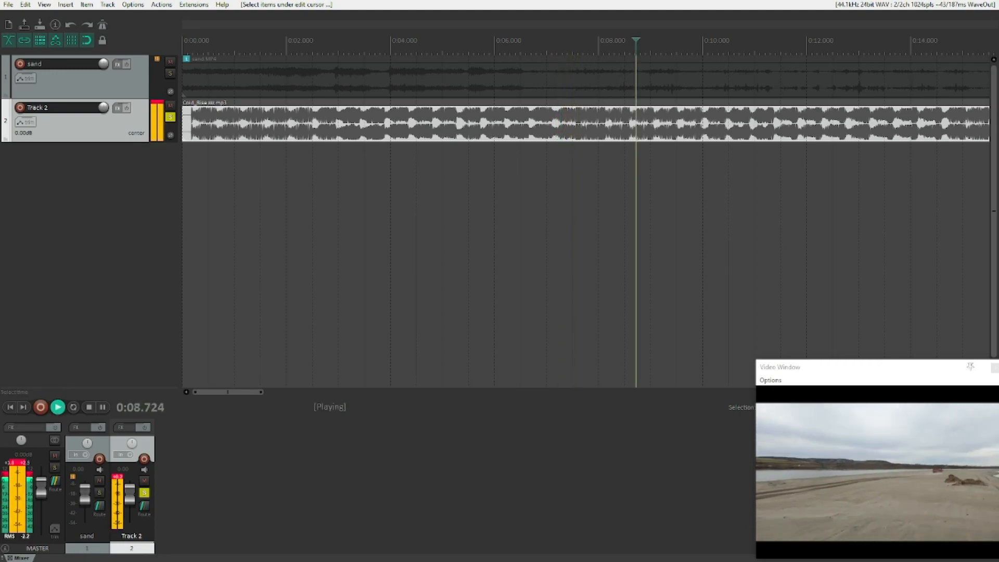
key(Return)
key(space)
click(559, 46)
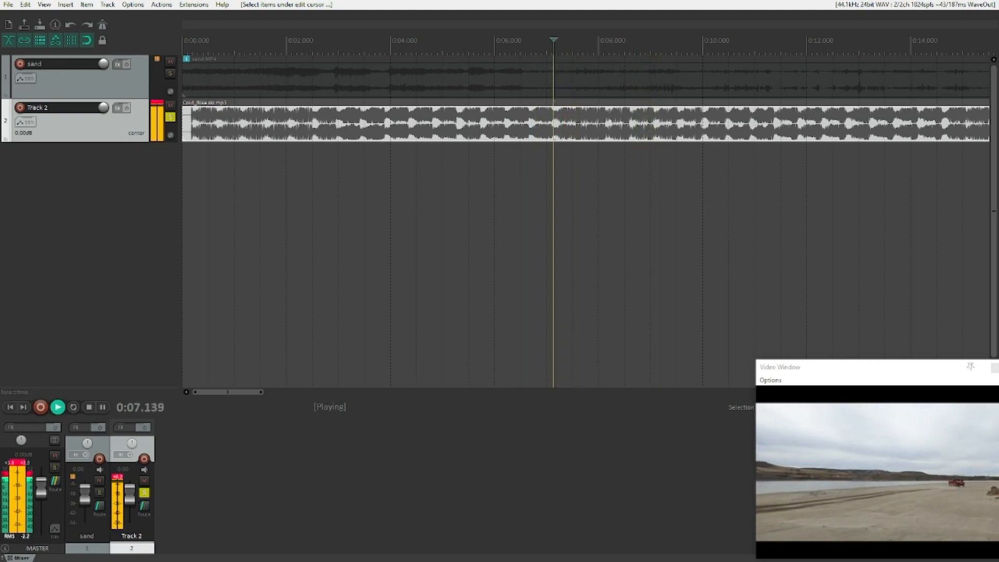
key(space)
key(space)
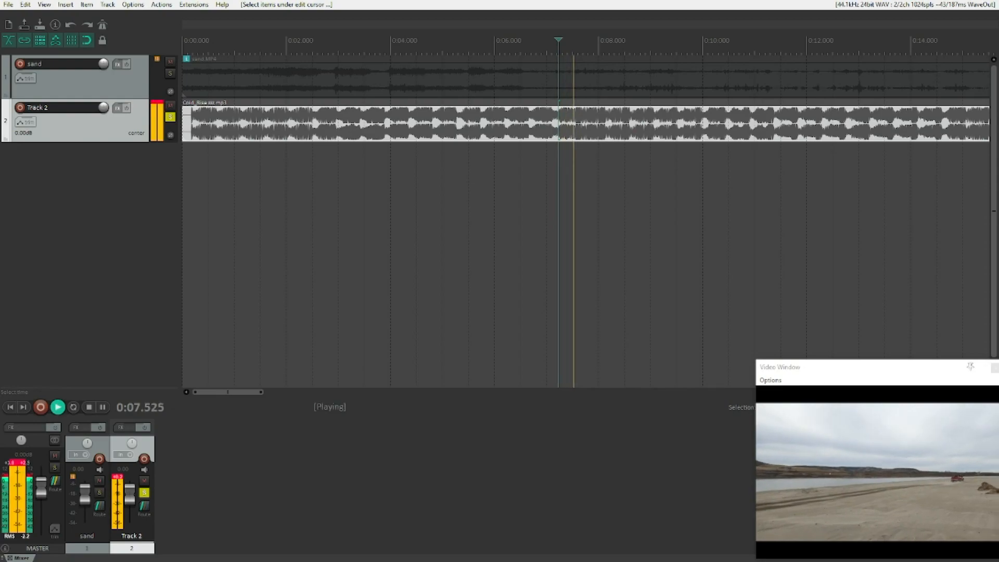
key(space)
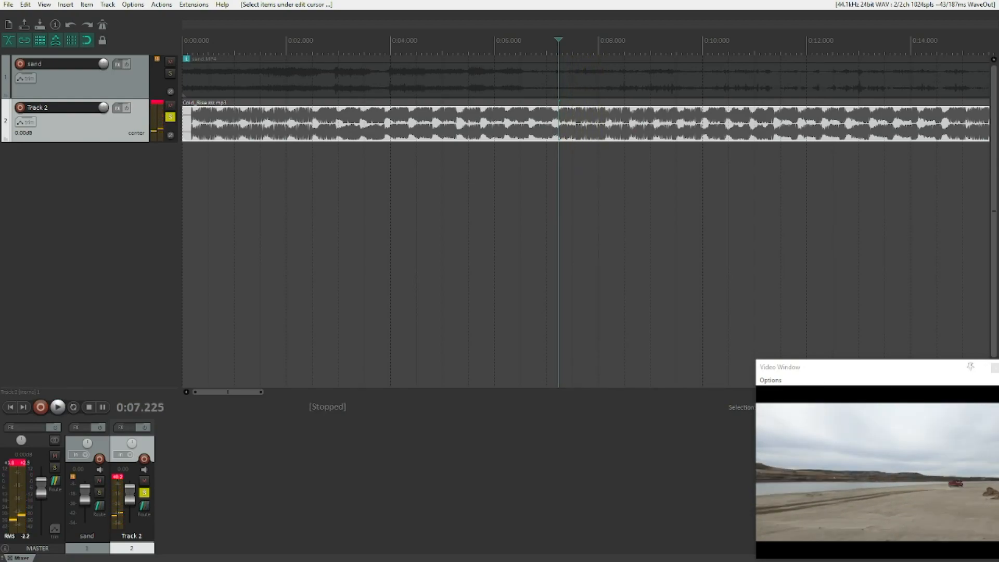
Split the music item at 7.225 s and delete the section before the cut
key(s)
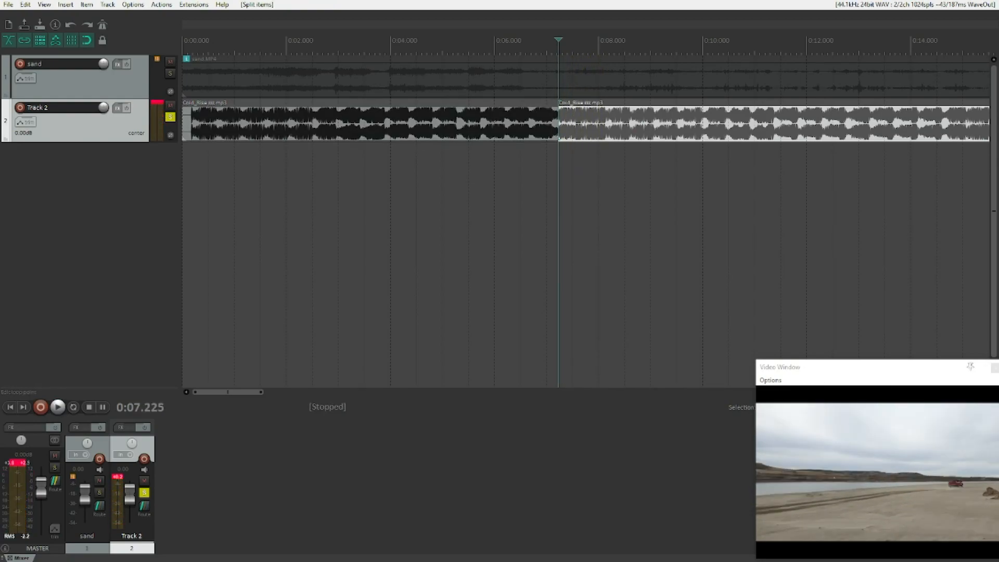
key(ctrl+alt+Left)
key(ctrl+alt+Left)
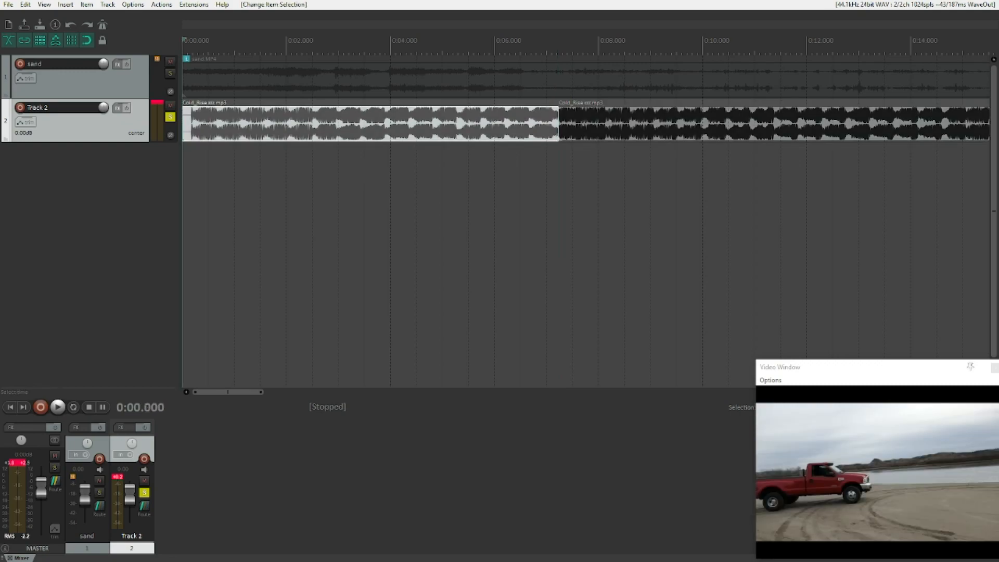
key(Delete)
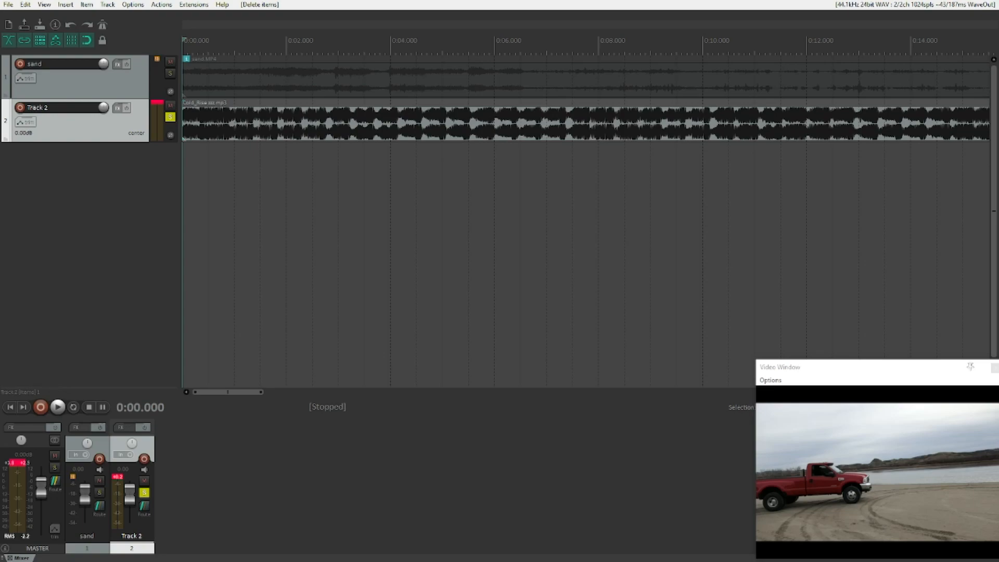
Lower the take volume of the music item on Track 2 to -12.4 dB in its item properties
click(188, 124)
key(F2)
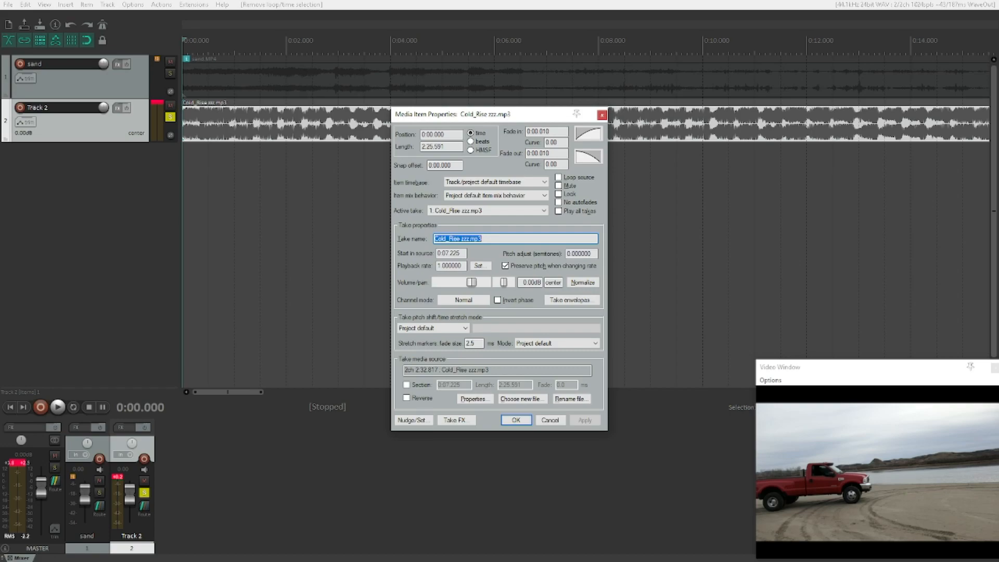
key(Tab)
key(Tab)
key(Tab)
key(Tab)
key(Tab)
key(Tab)
key(Tab)
key(Tab)
key(Tab)
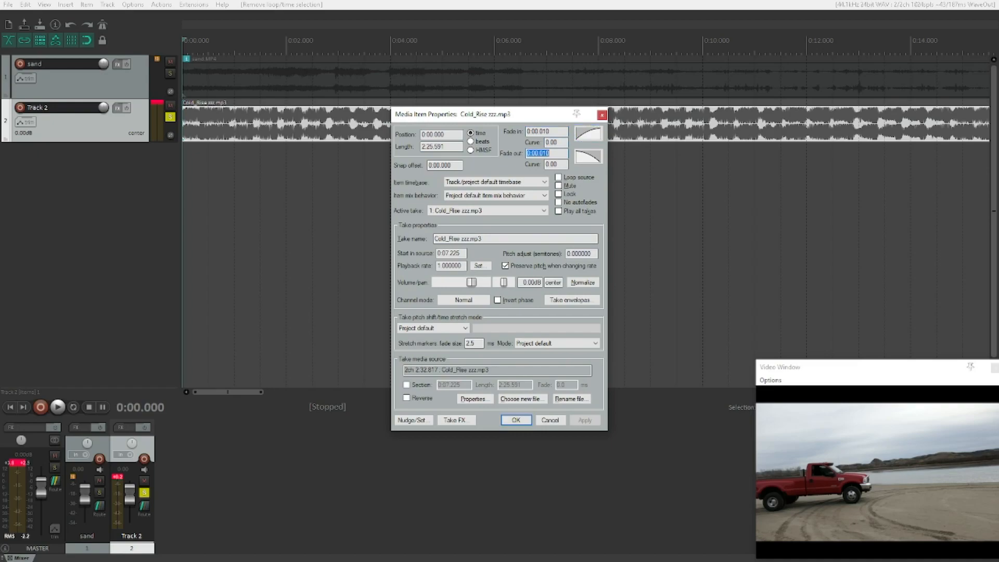
key(Tab)
key(Tab)
key(Tab)
key(Tab)
key(Tab)
key(Tab)
key(Tab)
key(Tab)
key(Tab)
key(Tab)
key(Left)
key(Left)
key(Left)
key(Left)
key(Left)
key(Left)
key(Left)
key(Left)
key(Left)
key(Left)
key(Left)
key(Left)
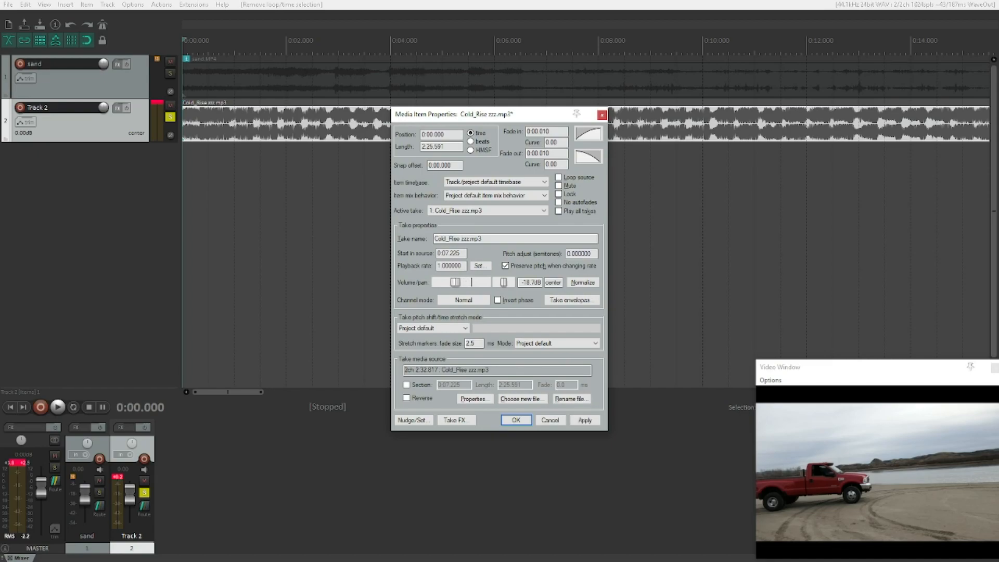
key(Left)
key(Left)
key(Right)
key(Right)
key(Right)
key(Right)
key(Tab)
key(Tab)
key(Tab)
key(Tab)
key(Tab)
key(Tab)
key(Tab)
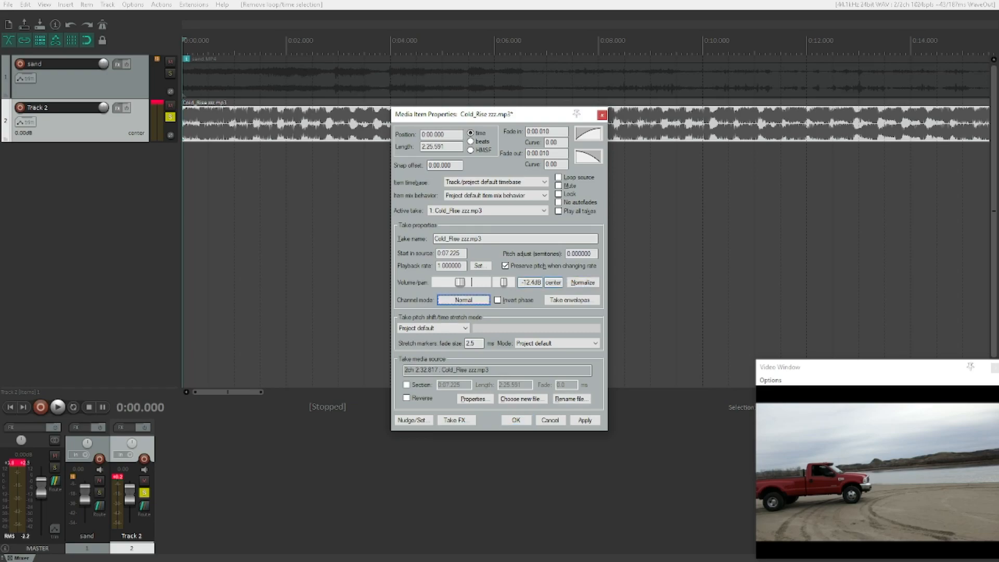
key(Tab)
key(Tab)
key(Tab)
key(Tab)
key(Tab)
key(Tab)
key(Tab)
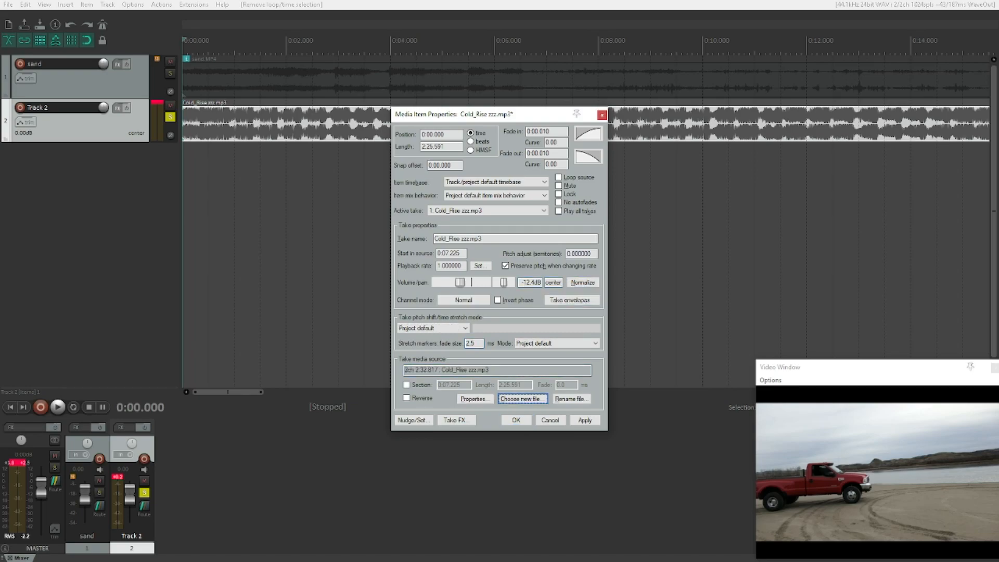
key(Return)
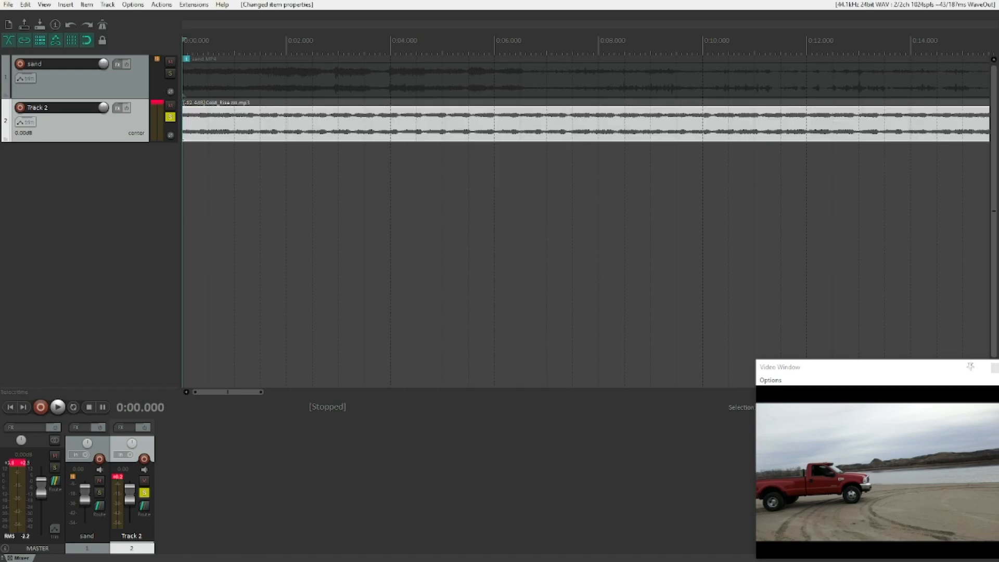
Audition the quieter music briefly, and unsolo Track 2 to preview it together with the sand video
key(space)
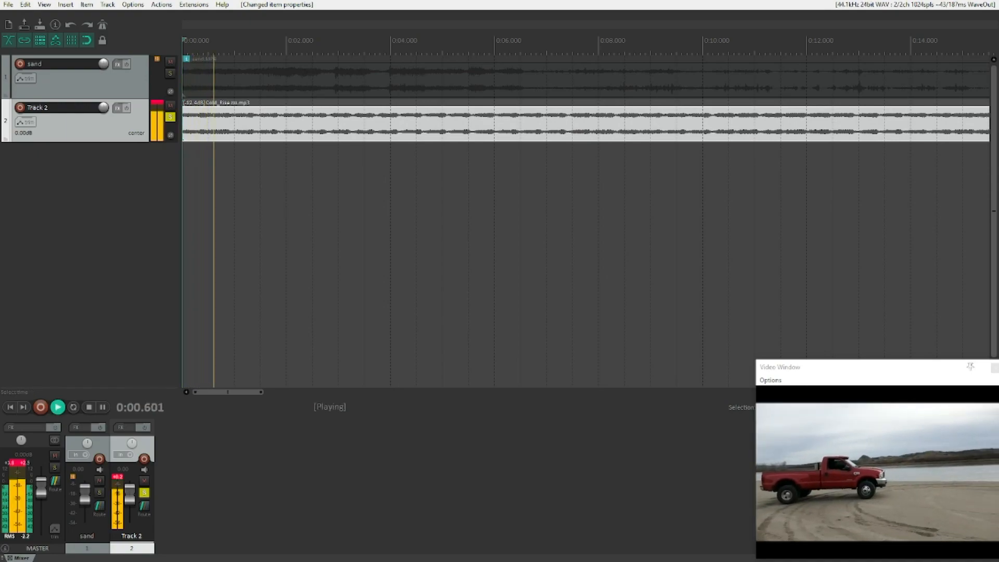
key(space)
key(F6)
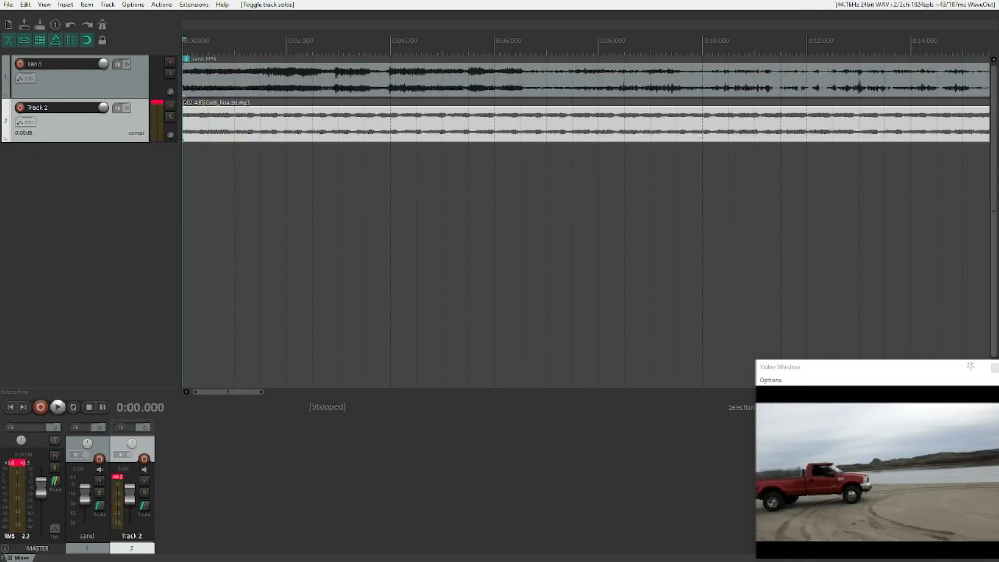
key(space)
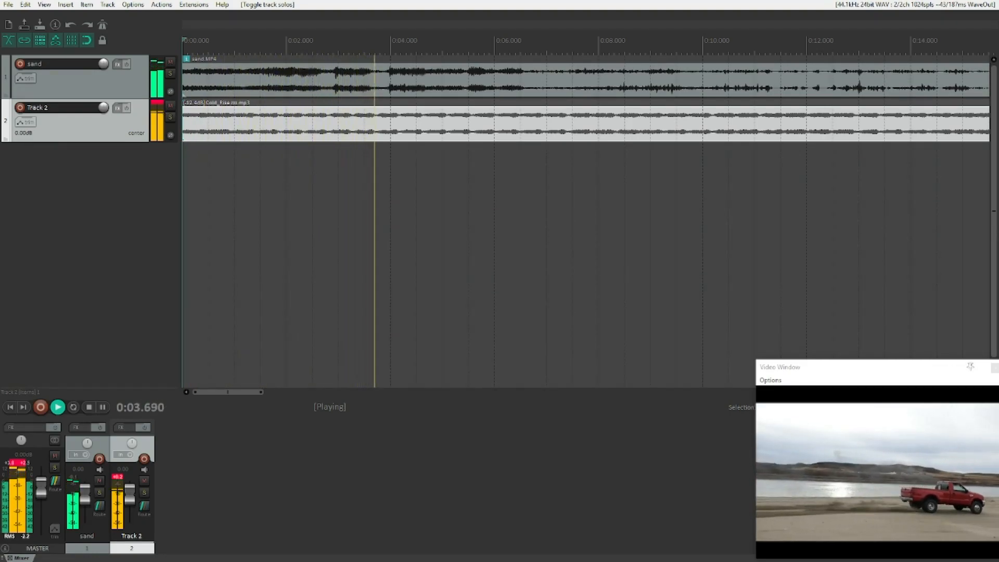
key(space)
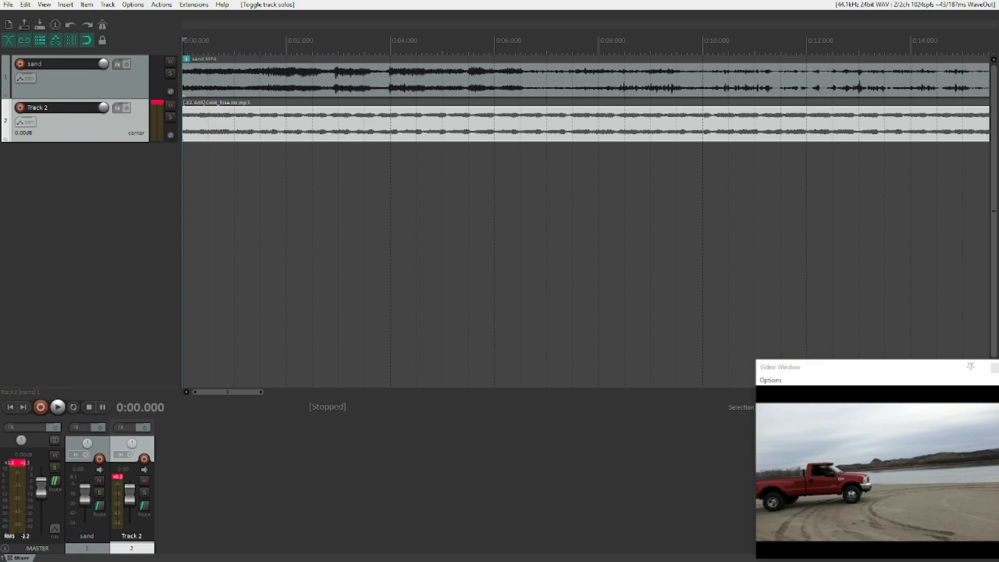
Open the Render to File settings for the project
key(alt+f)
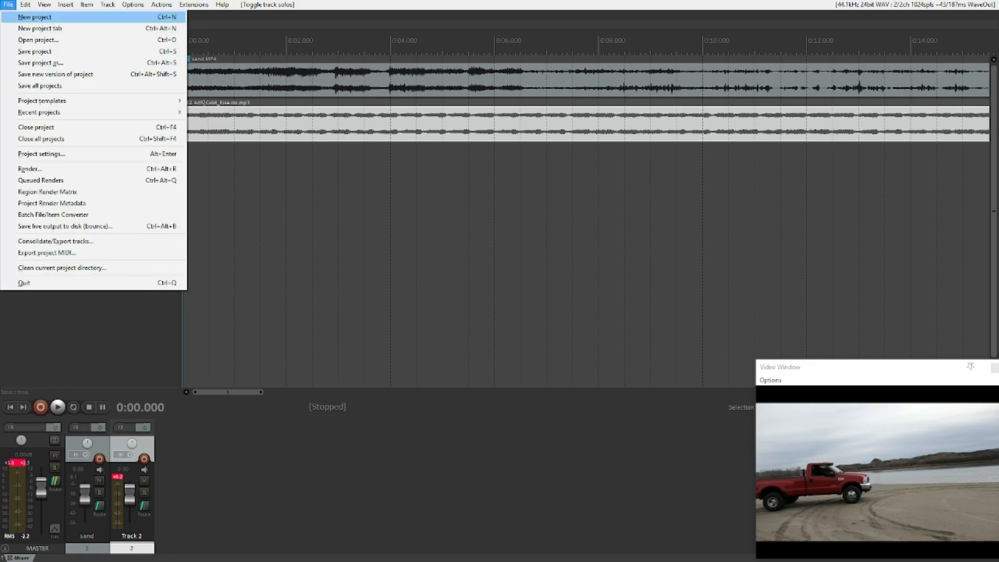
key(Down)
key(Down)
key(Down)
key(Down)
key(Down)
key(Down)
key(Down)
key(Down)
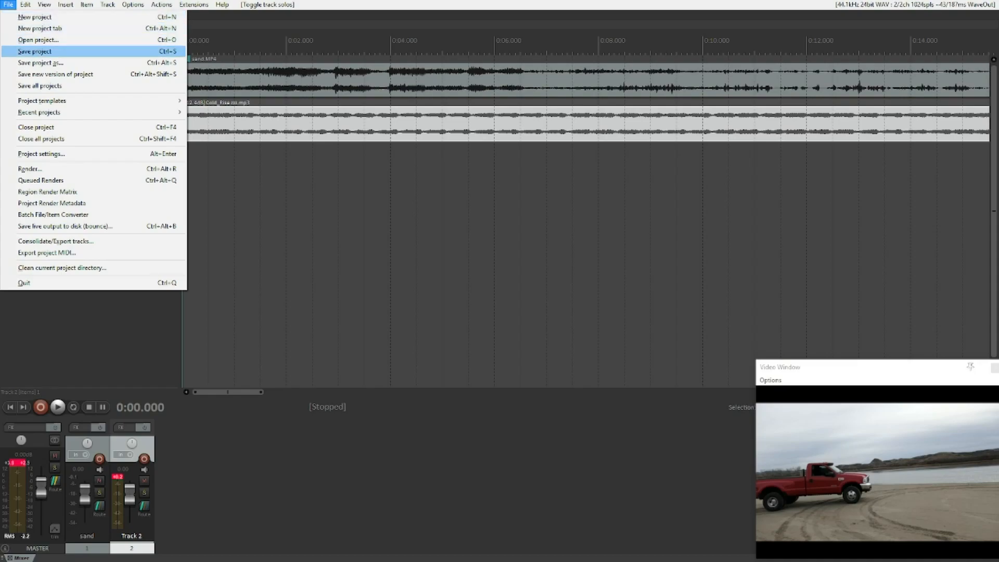
key(Down)
key(Down)
key(Down)
key(Down)
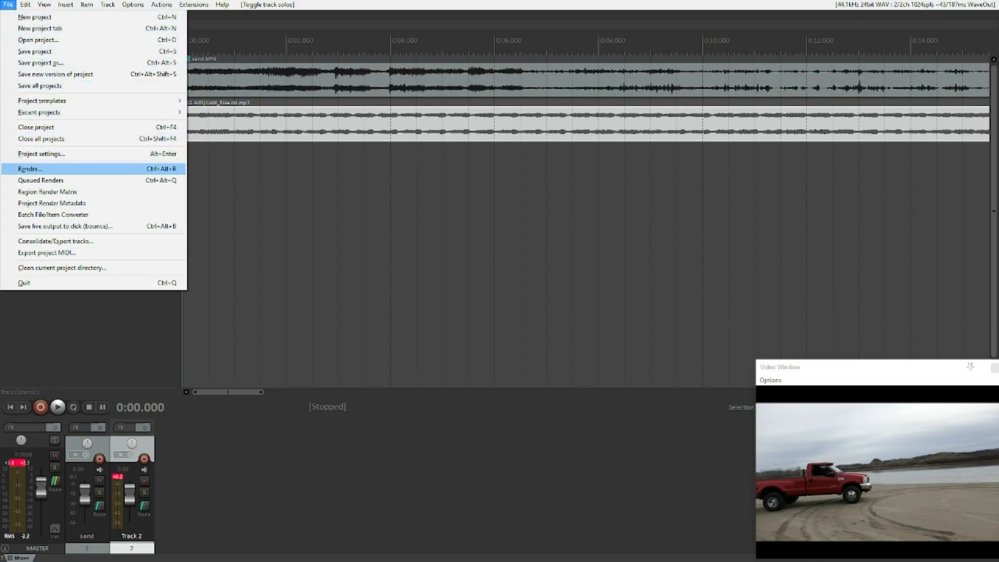
key(Return)
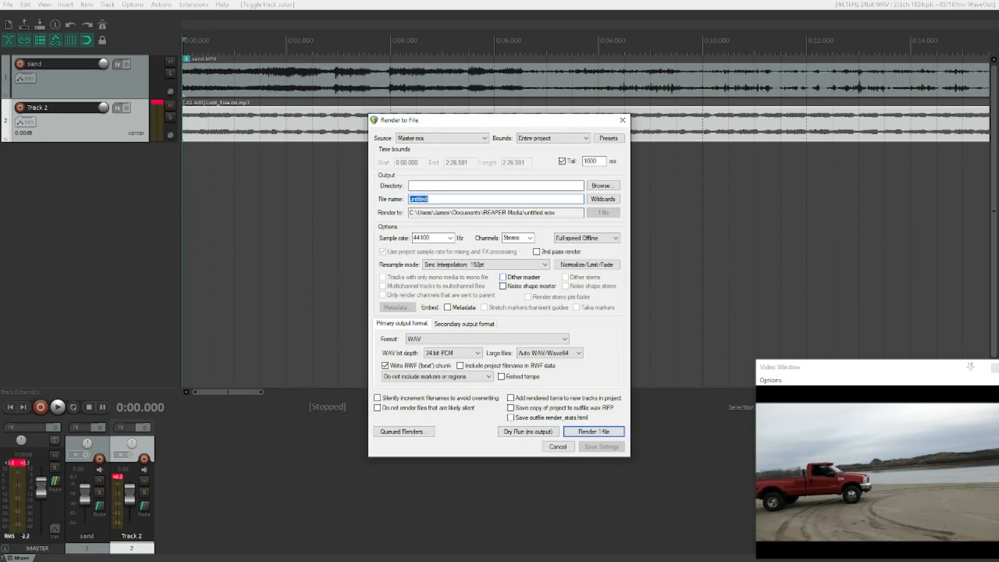
Browse the primary output formats for the render and choose MPEG-4/Windows Media
key(Tab)
key(Tab)
key(Tab)
key(Tab)
key(Tab)
key(Tab)
key(Tab)
key(Tab)
key(Tab)
key(Tab)
key(Tab)
key(Tab)
key(Tab)
key(Down)
key(Down)
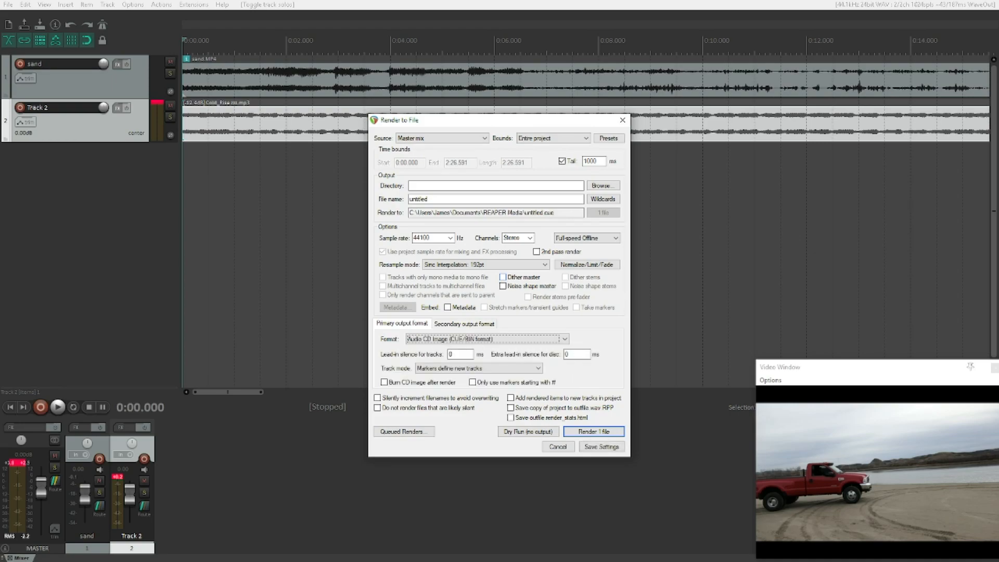
key(Down)
key(Down)
key(Down)
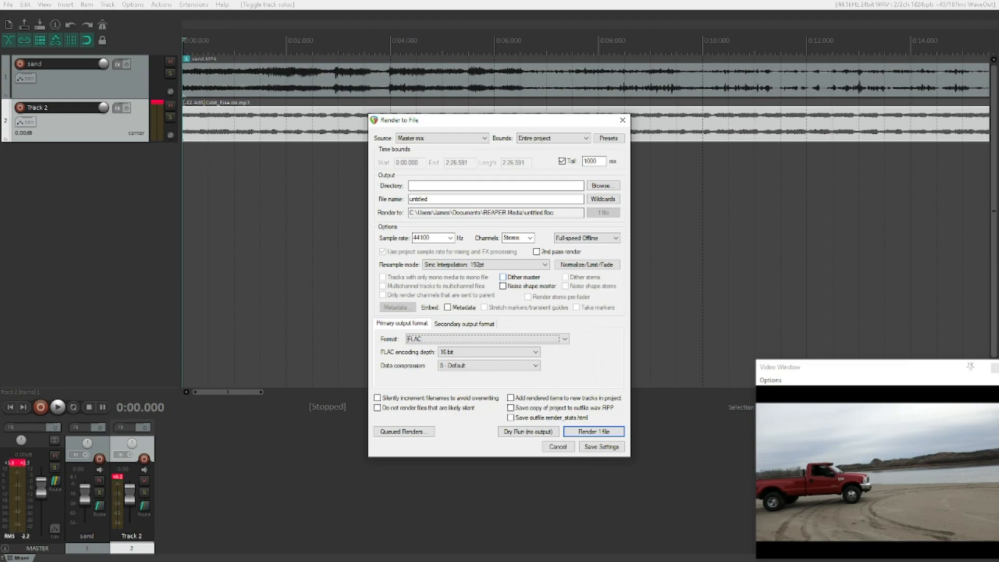
key(Down)
key(Down)
key(Down)
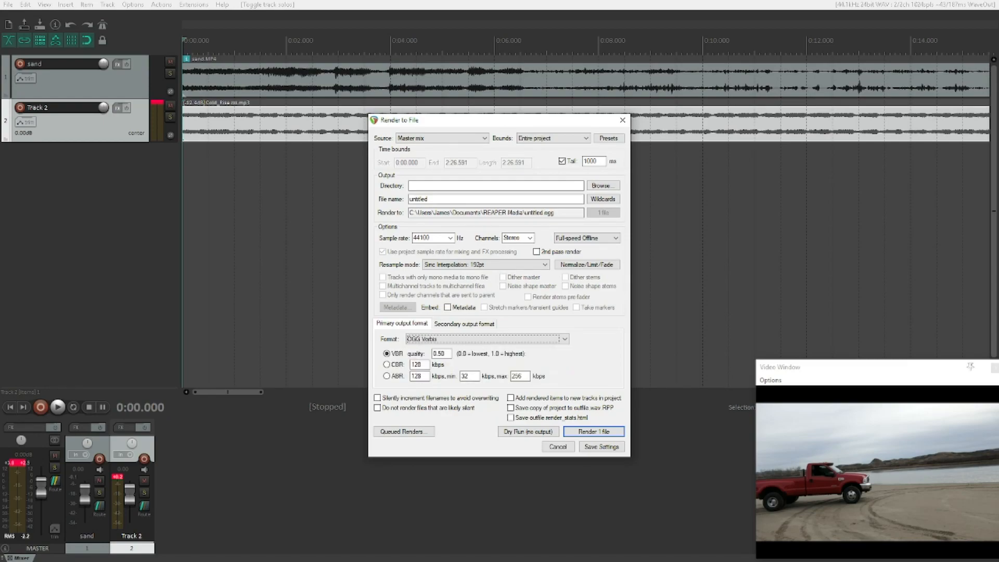
key(Down)
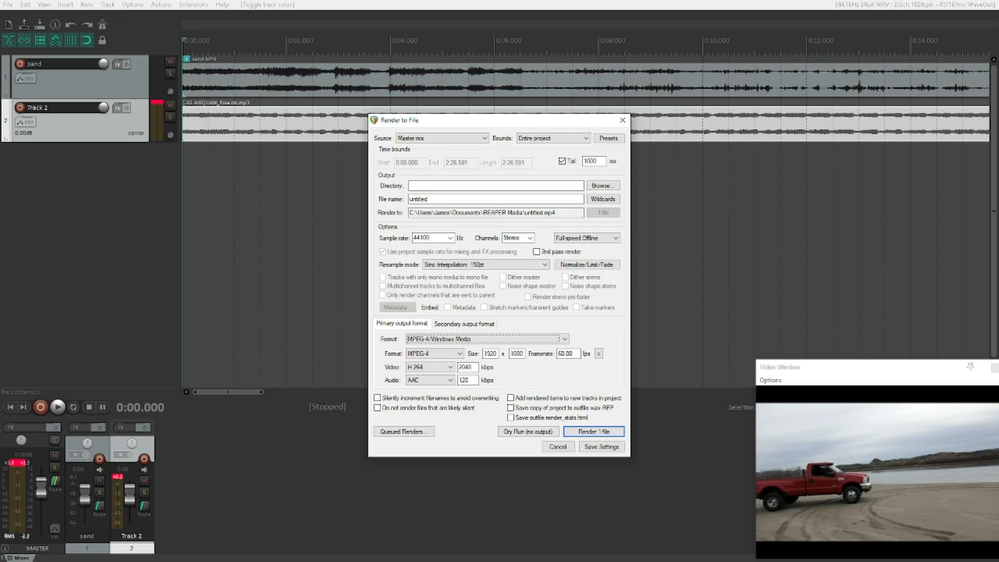
key(Down)
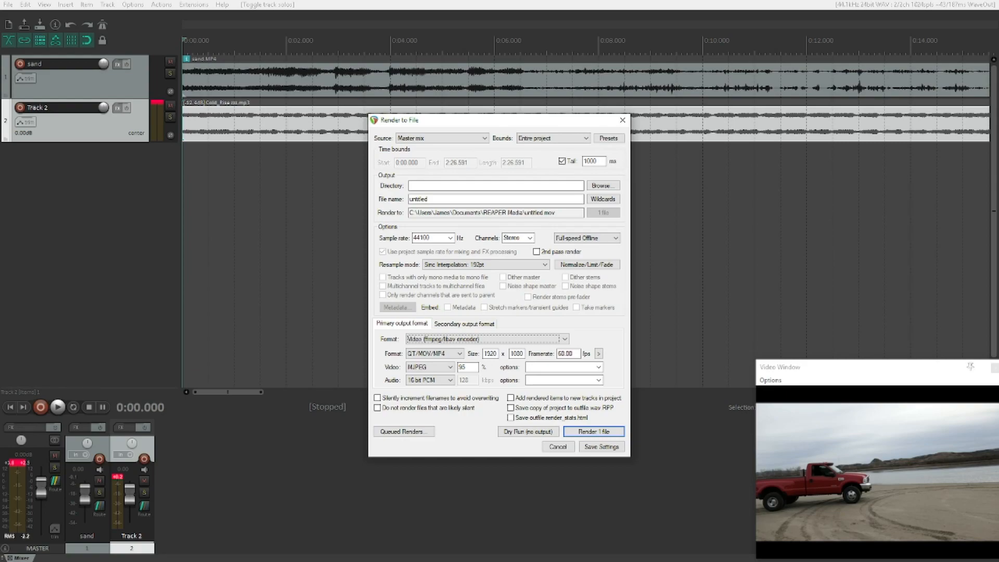
key(Down)
key(Down)
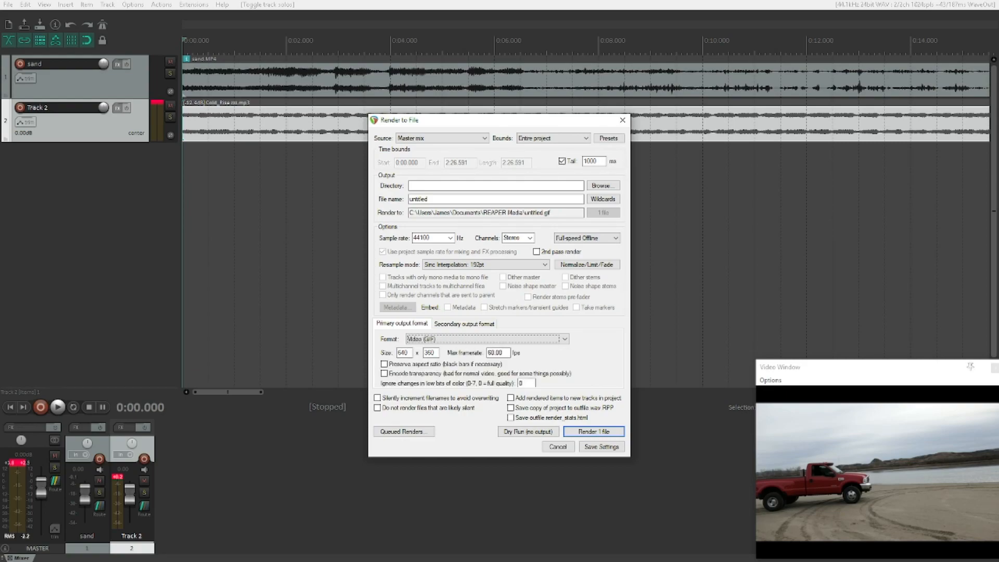
key(Down)
key(Up)
key(Up)
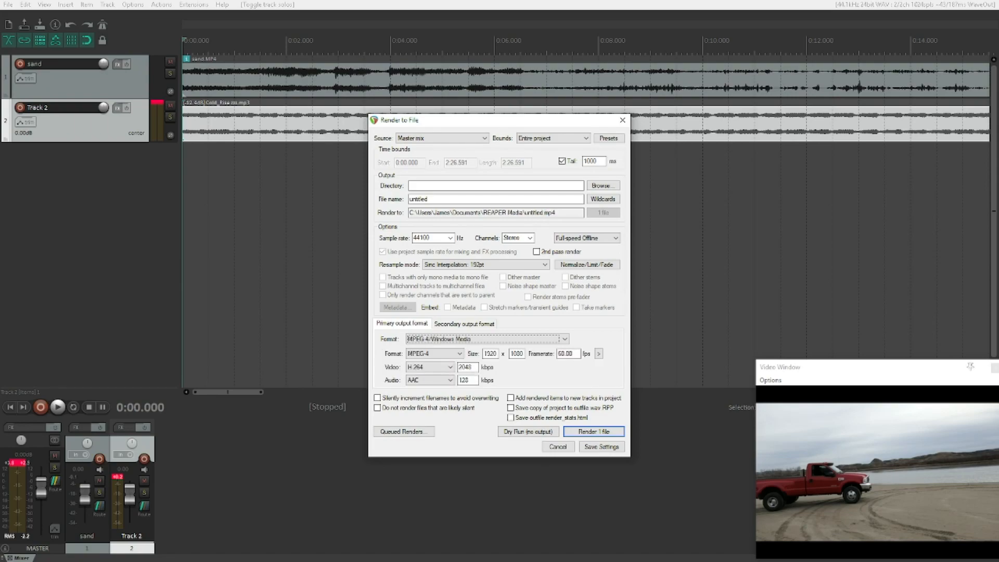
key(Up)
key(Down)
Set the audio codec of the MPEG-4 render to FLAC, and leave the render settings without rendering
key(Tab)
key(Tab)
key(Tab)
key(Tab)
key(Tab)
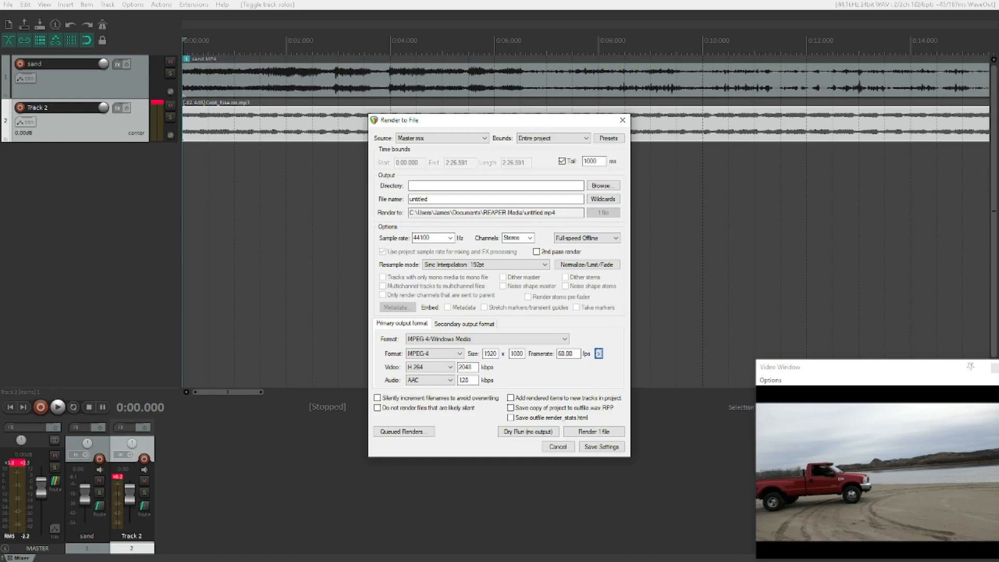
key(Tab)
key(Tab)
key(Tab)
key(shift+Tab)
key(Tab)
key(Down)
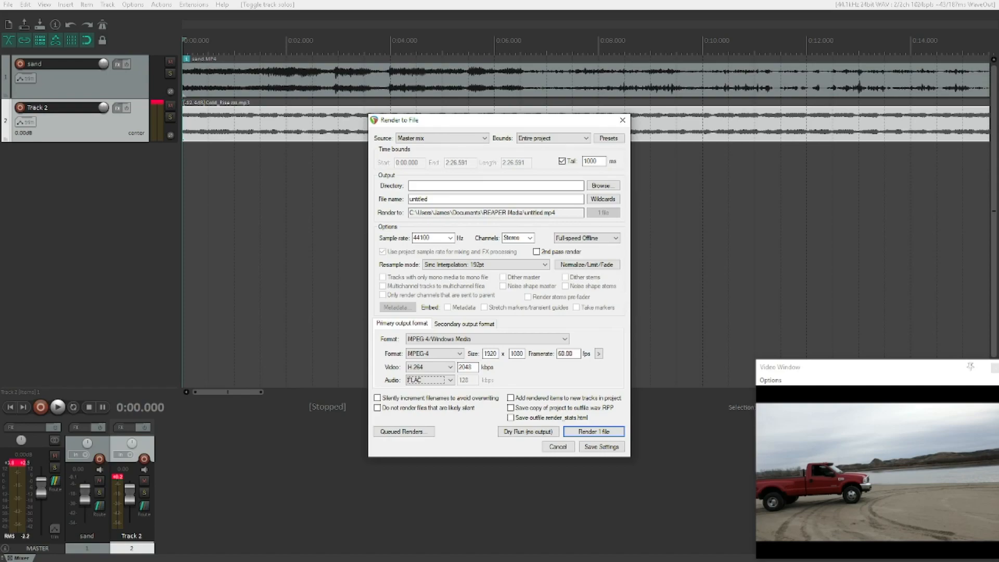
key(Tab)
key(Tab)
key(Tab)
key(Tab)
key(Tab)
key(Tab)
key(Tab)
key(Tab)
key(Escape)
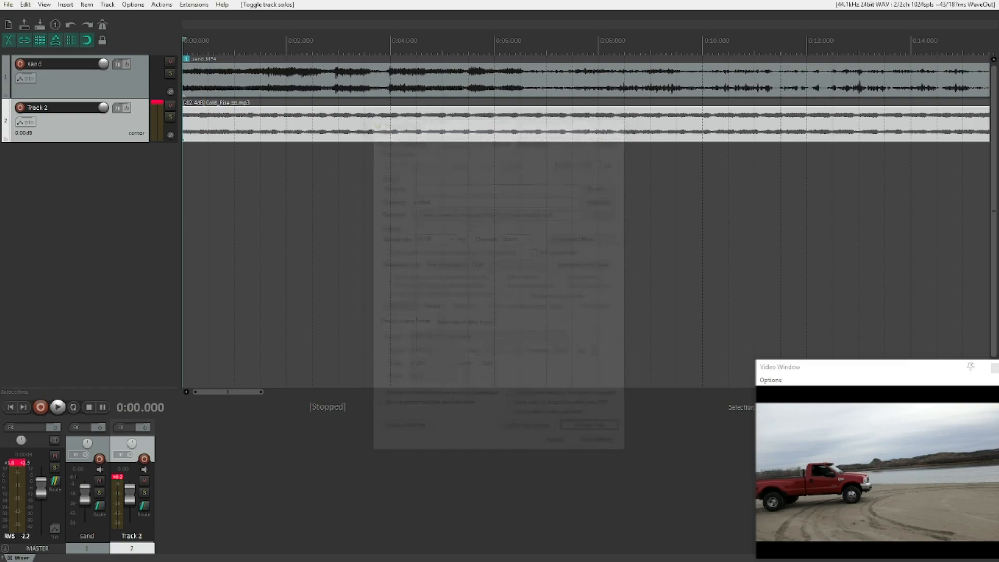